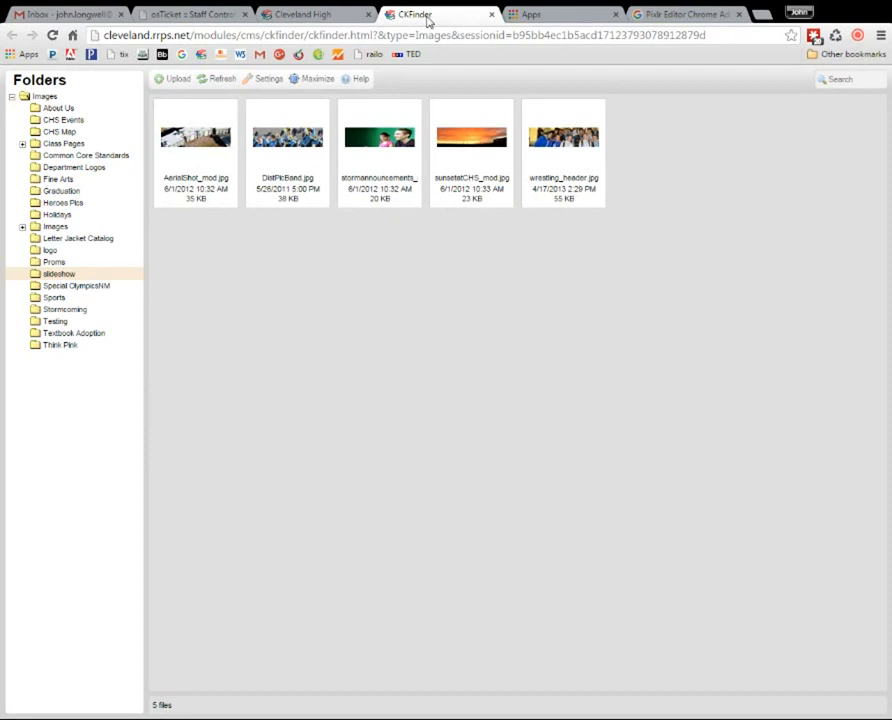
- Preview stormannouncements_mod.jpg from the slideshow folder at full size
right_click(384, 140)
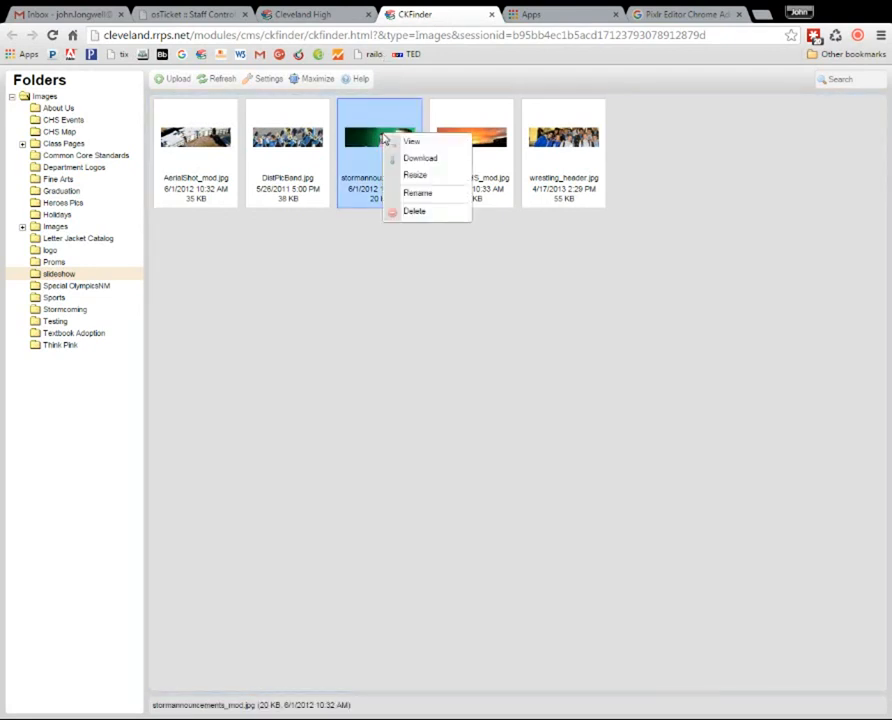
left_click(415, 142)
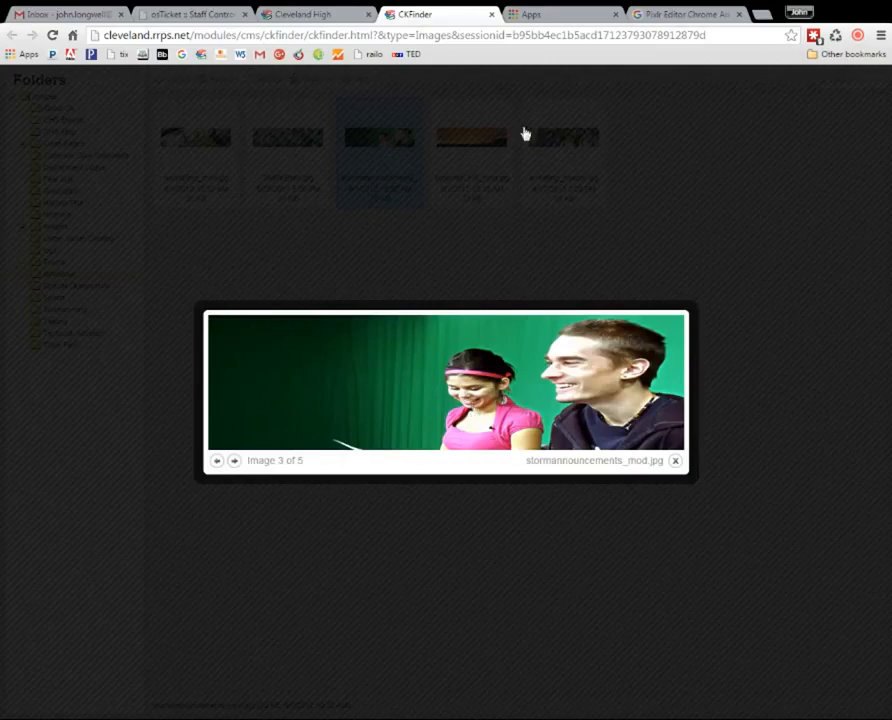
left_click(550, 15)
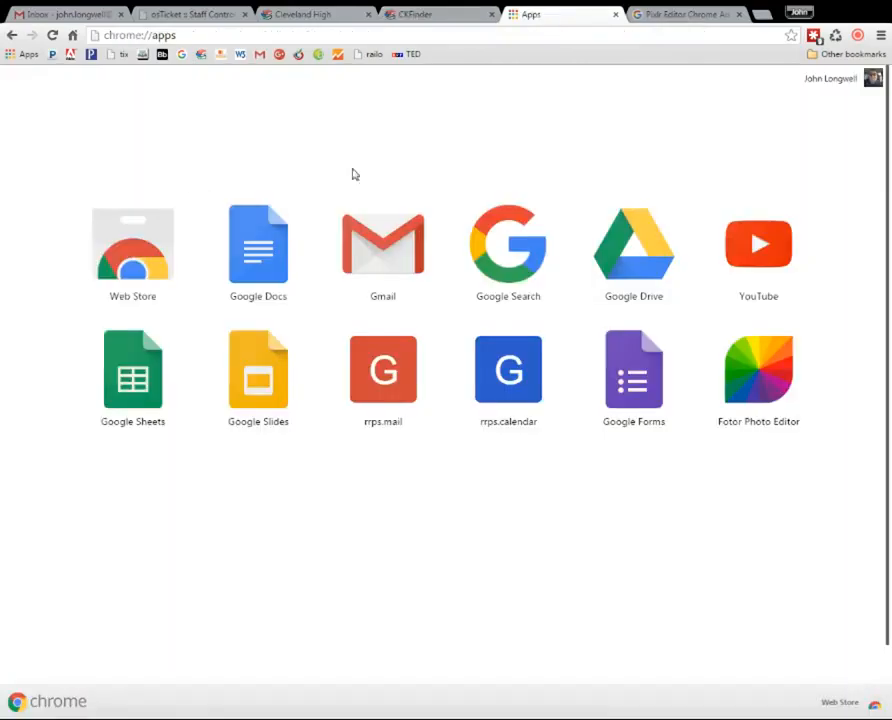
left_click(700, 15)
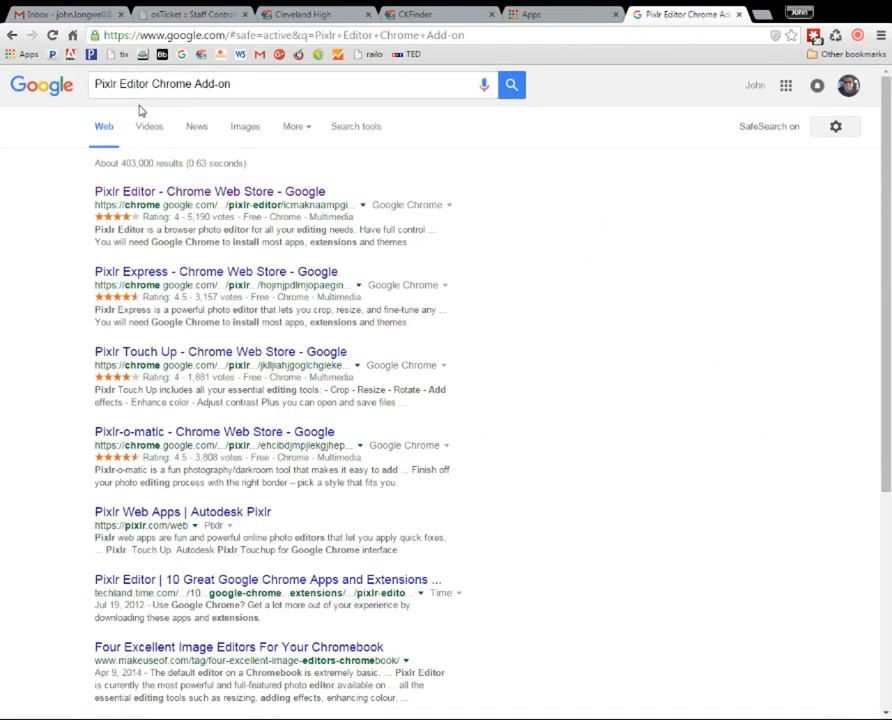
left_click(548, 17)
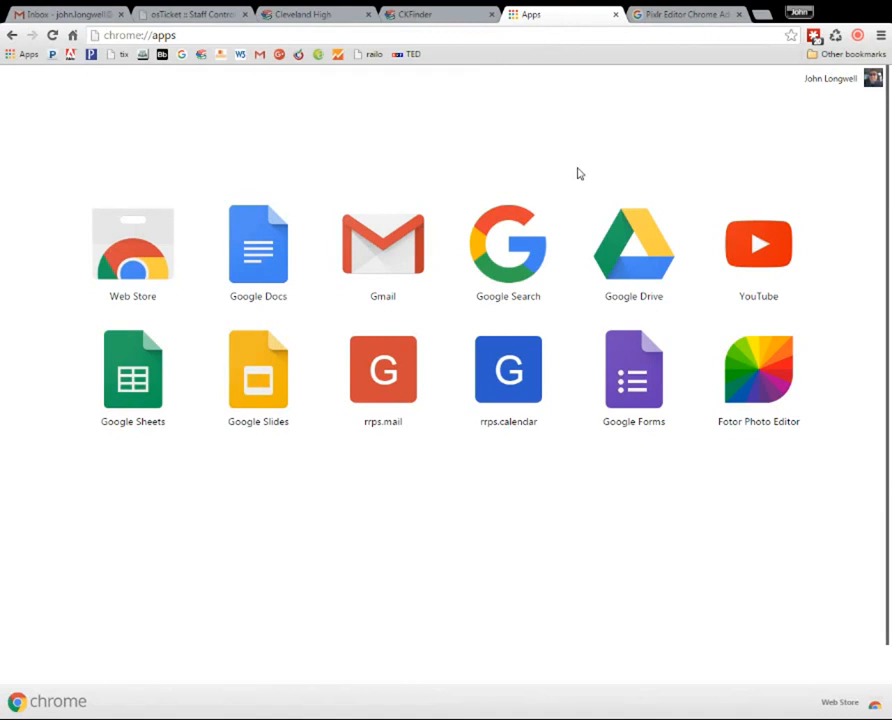
- Open the Pixlr Editor listing in the Chrome Web Store from the Google search results and add it to Chrome
left_click(672, 16)
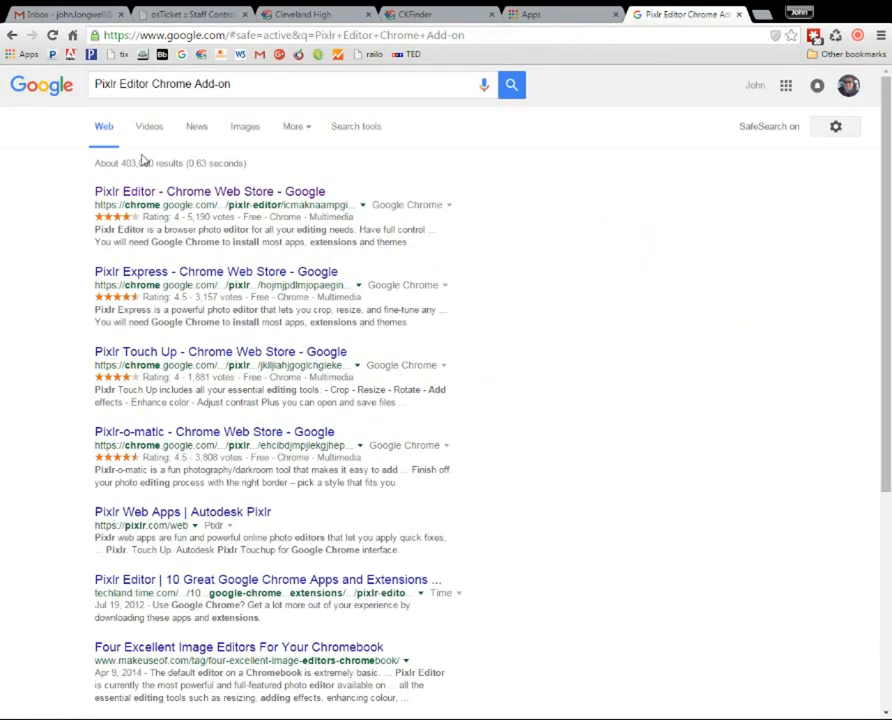
left_click(243, 198)
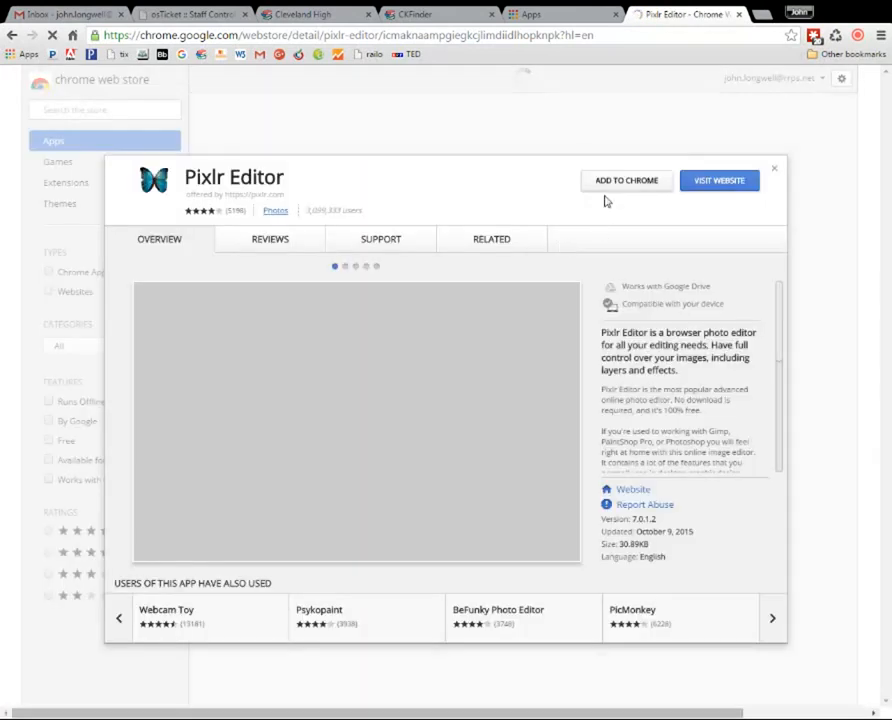
left_click(610, 182)
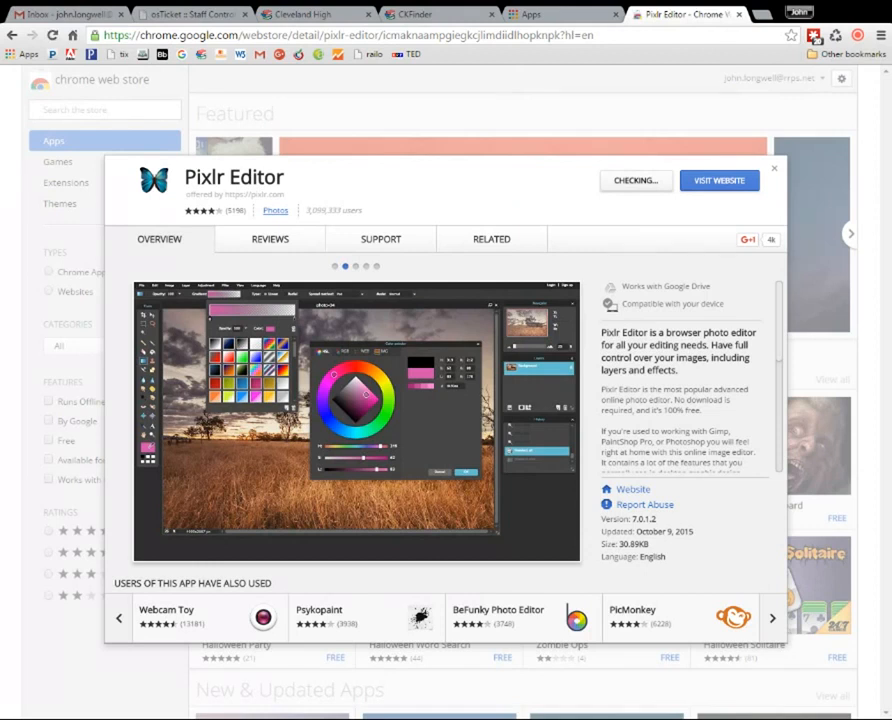
- Launch Pixlr Editor from the Chrome apps page and dismiss its start screen
left_click(557, 22)
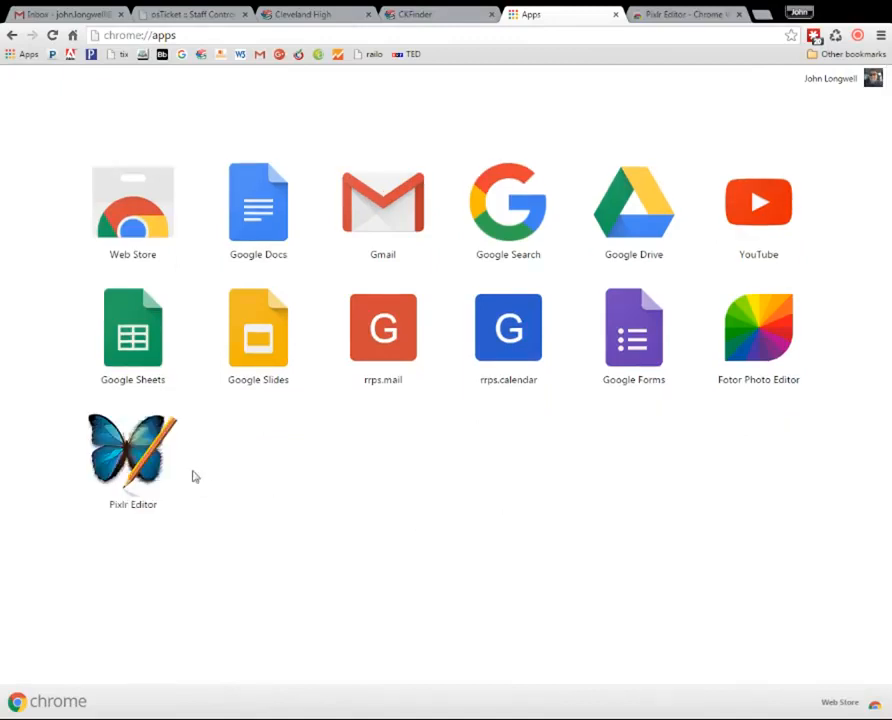
left_click(128, 458)
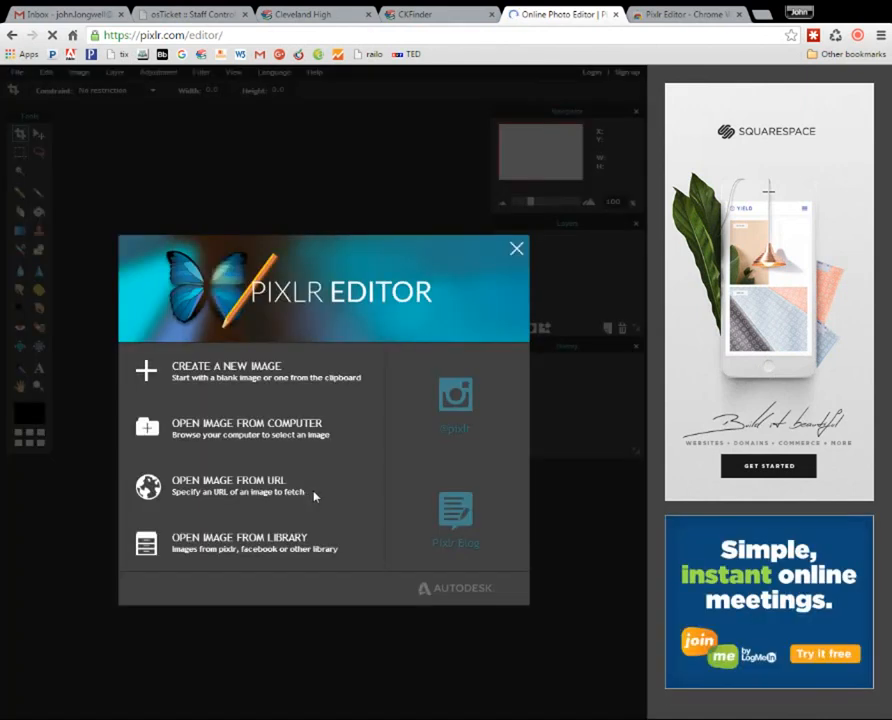
left_click(517, 248)
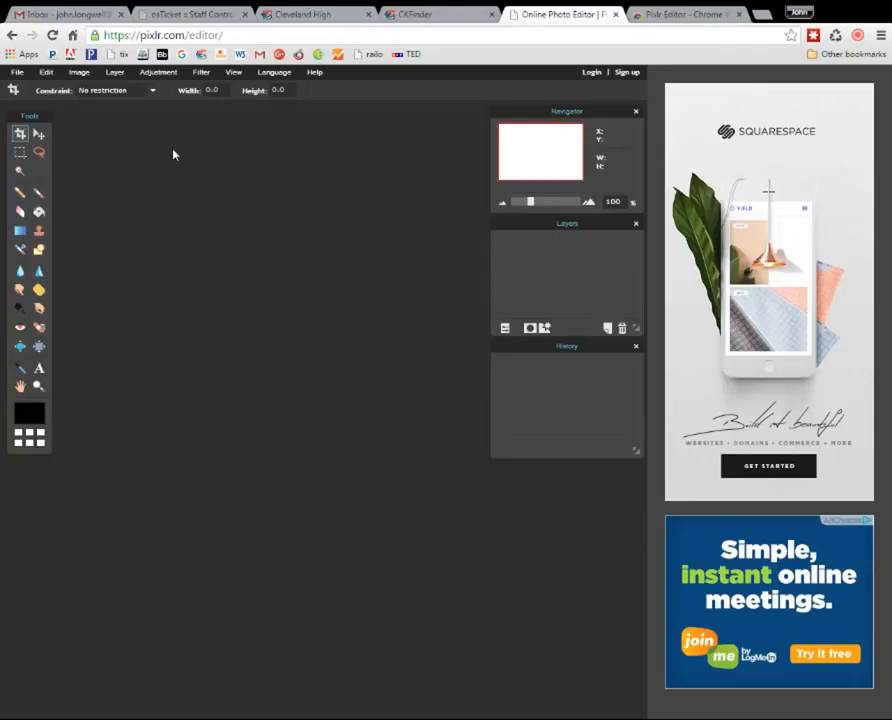
- Open the slideshow-template image from the computer and constrain the Crop tool to an output size of 683 by 194
left_click(18, 74)
left_click(33, 101)
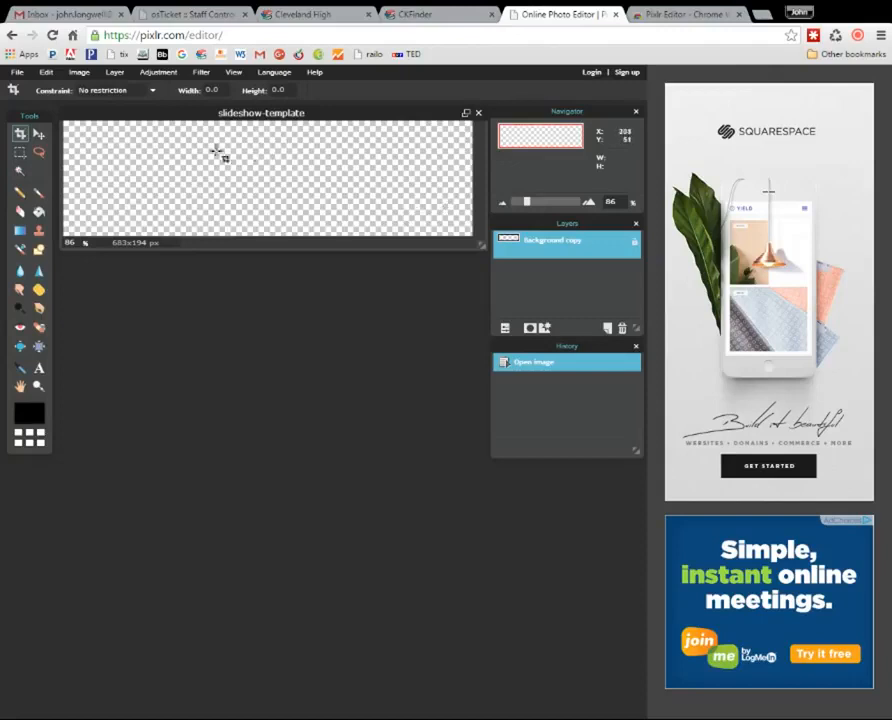
left_click(153, 92)
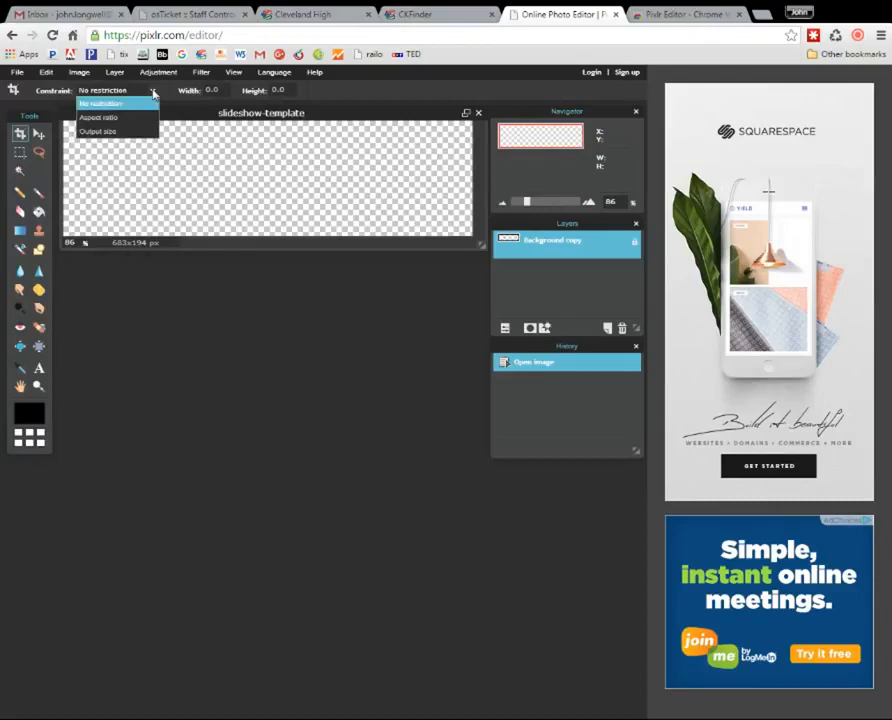
left_click(106, 132)
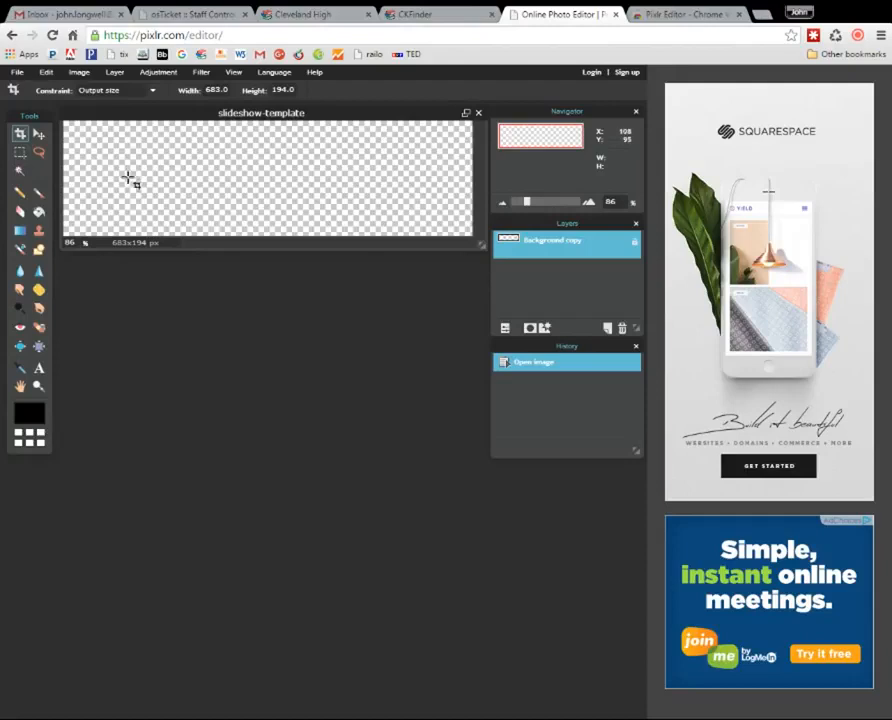
- Open the Jellyfish image from the computer and place its window below the slideshow-template window
left_click(16, 72)
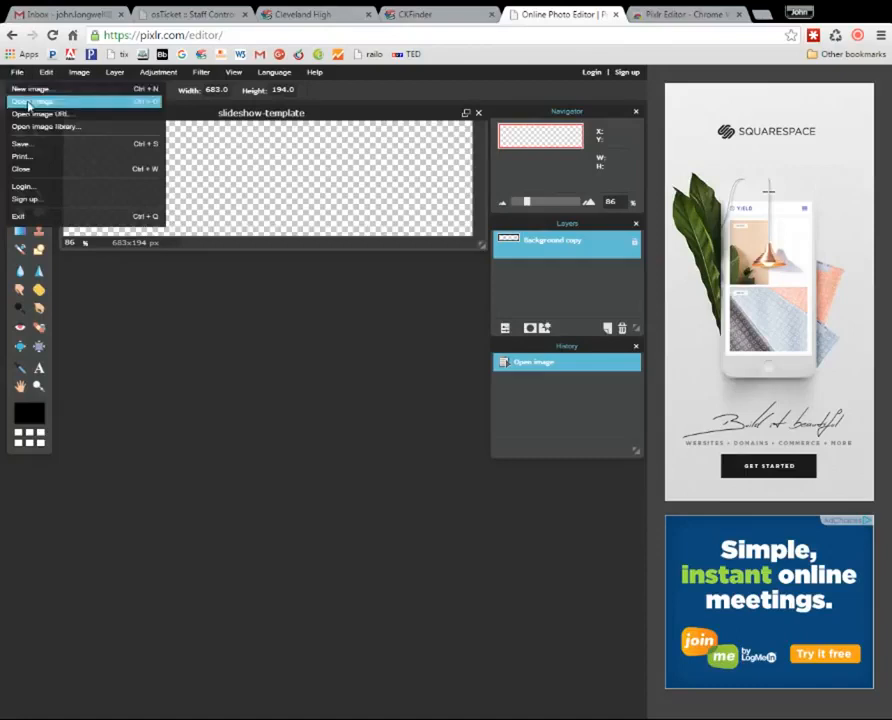
left_click(27, 102)
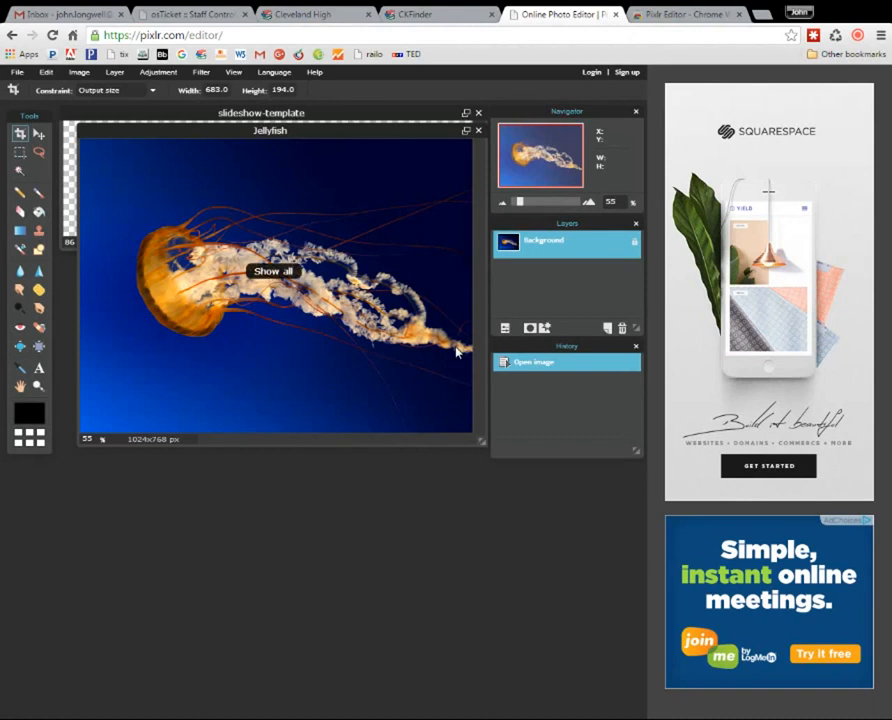
left_click_drag(382, 130, 374, 269)
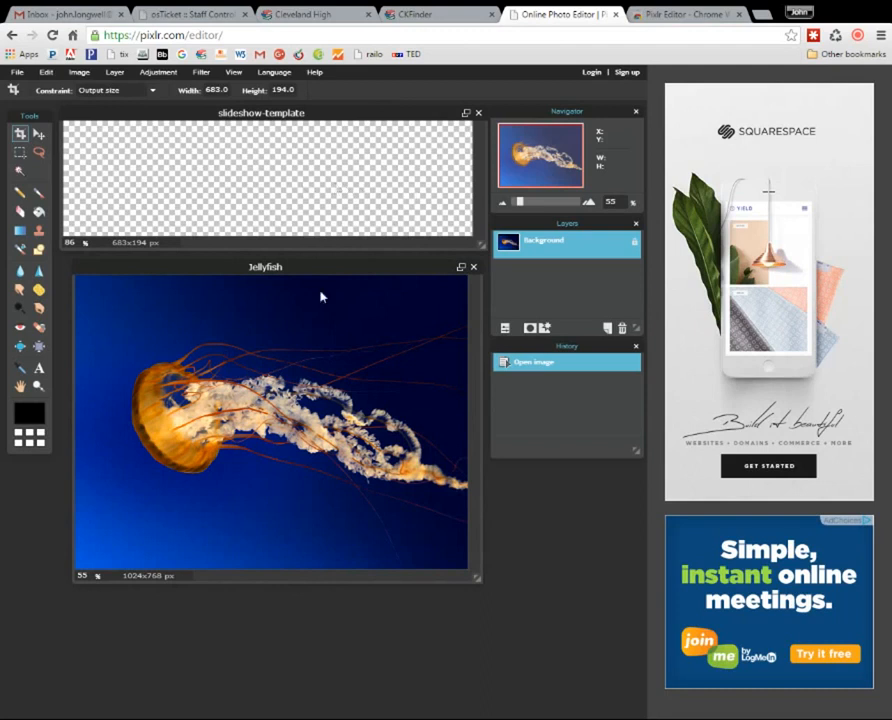
left_click(21, 137)
left_click_drag(89, 327, 466, 487)
left_click_drag(370, 389, 367, 422)
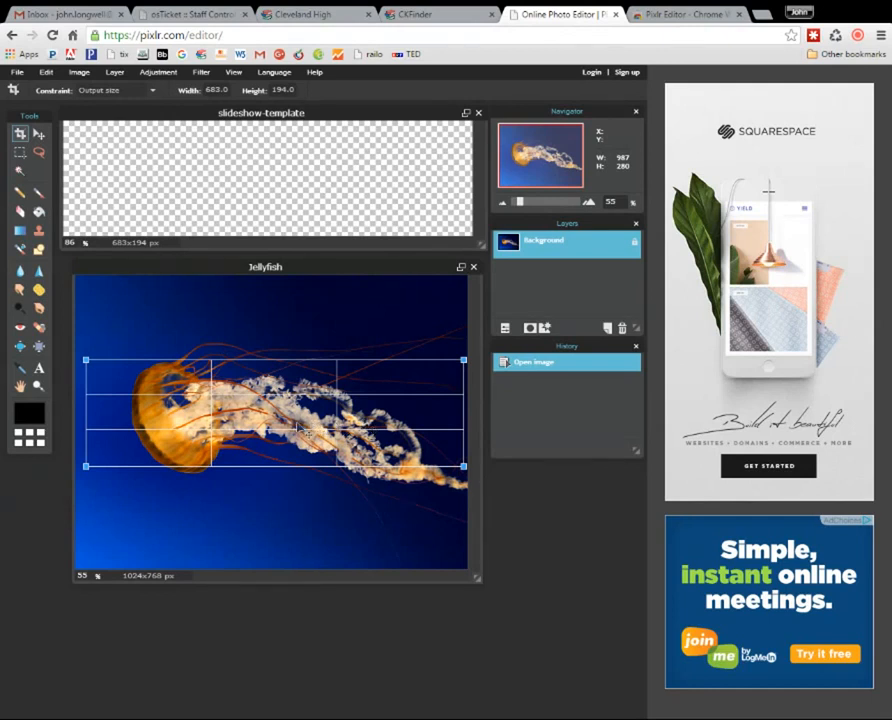
left_click_drag(87, 467, 75, 470)
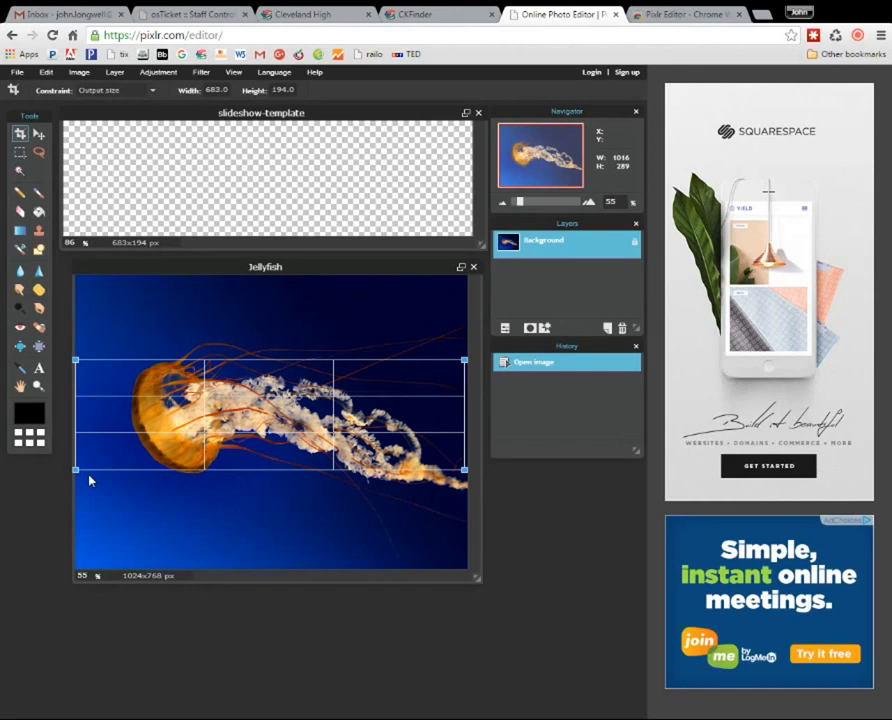
left_click(89, 481)
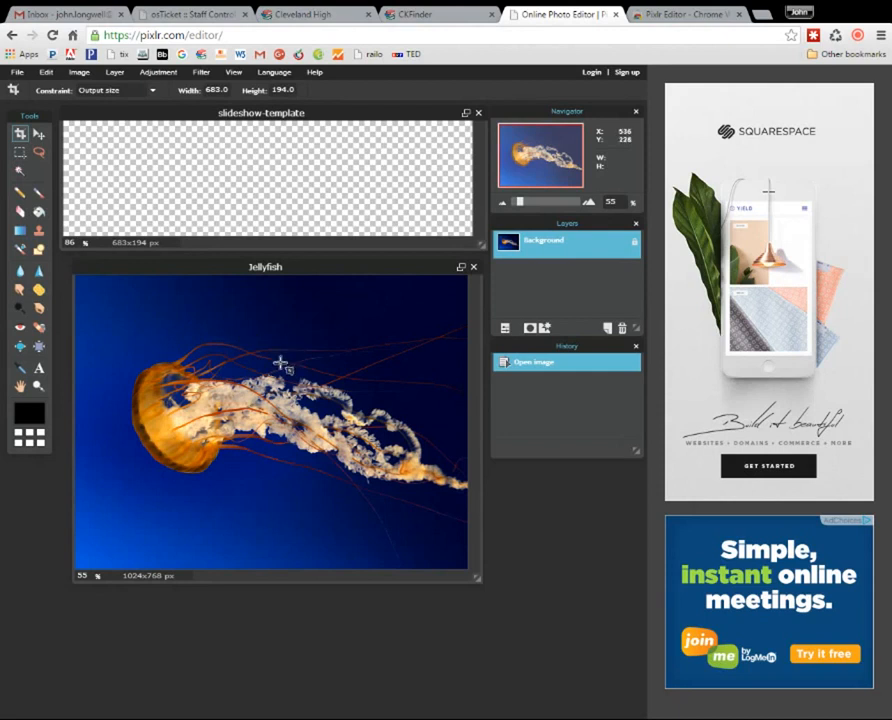
- Crop the Jellyfish image to a wide band of about 1009 by 287 px across the middle of the jellyfish
left_click_drag(313, 396, 425, 483)
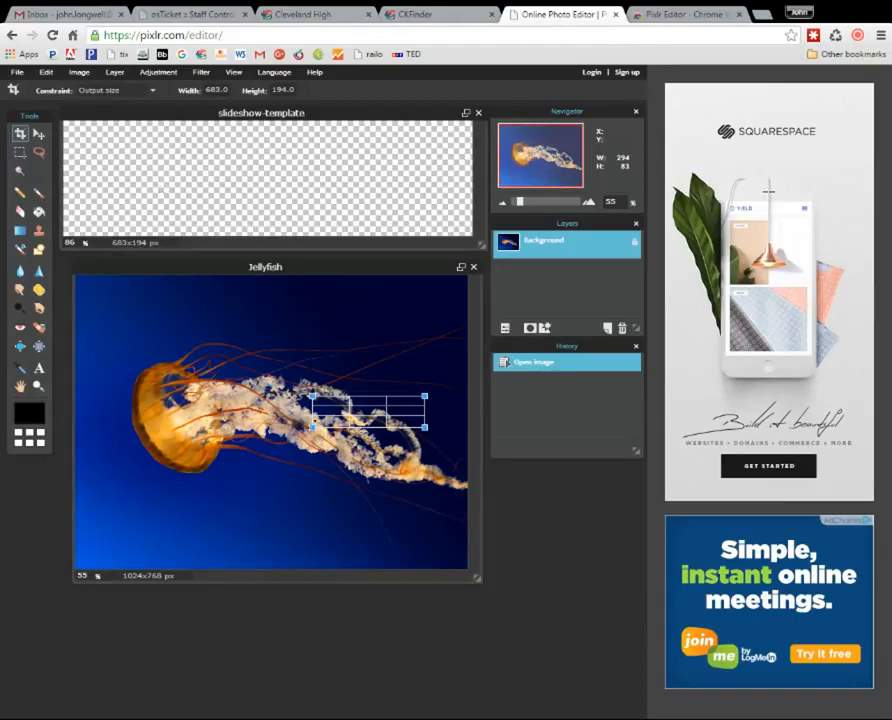
left_click_drag(313, 427, 85, 492)
left_click_drag(427, 391, 458, 369)
left_click_drag(329, 446, 336, 419)
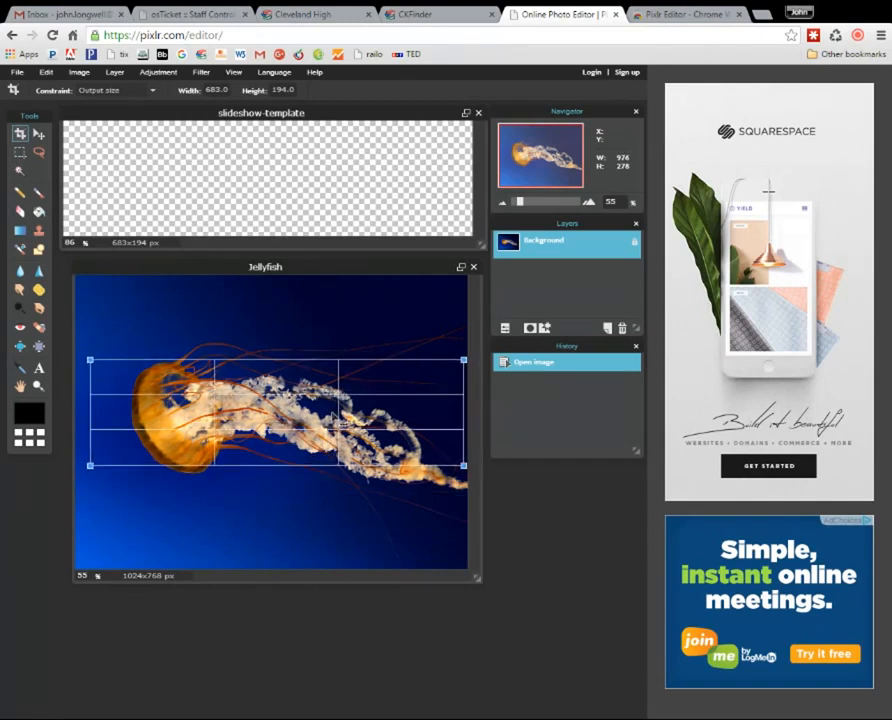
left_click_drag(88, 464, 76, 477)
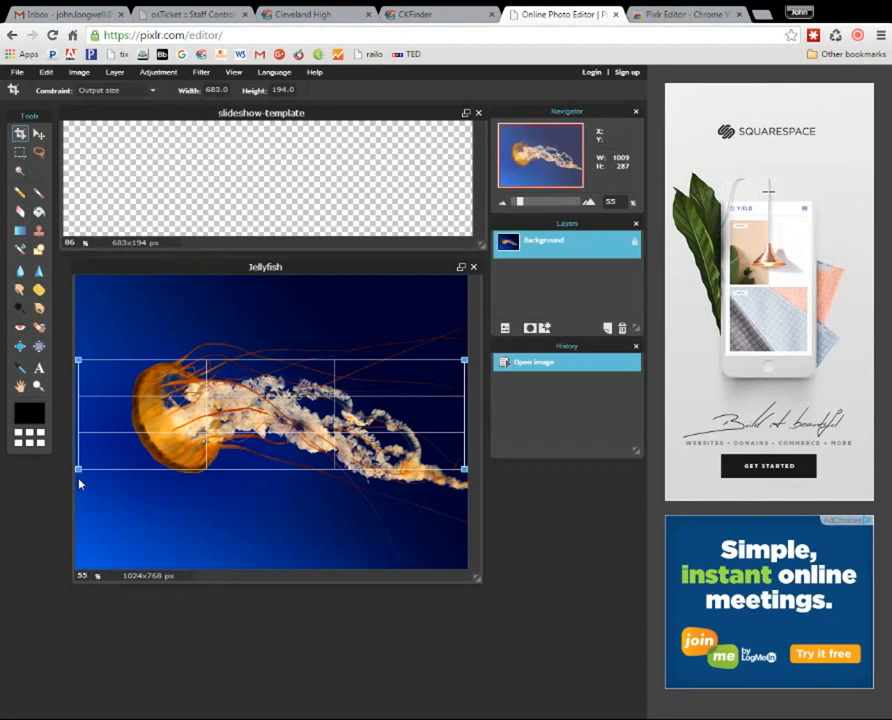
key("Return")
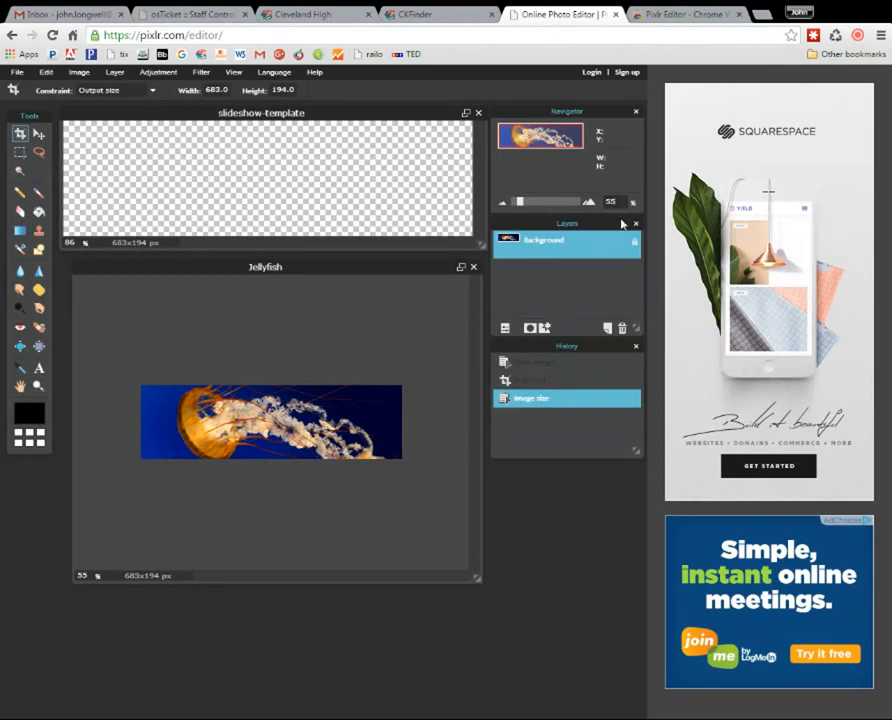
- Save the cropped jellyfish to the computer as a JPEG named Jellyfish2, and close the image without saving again
key("BackSpace")
key("BackSpace")
type("100")
key("Return")
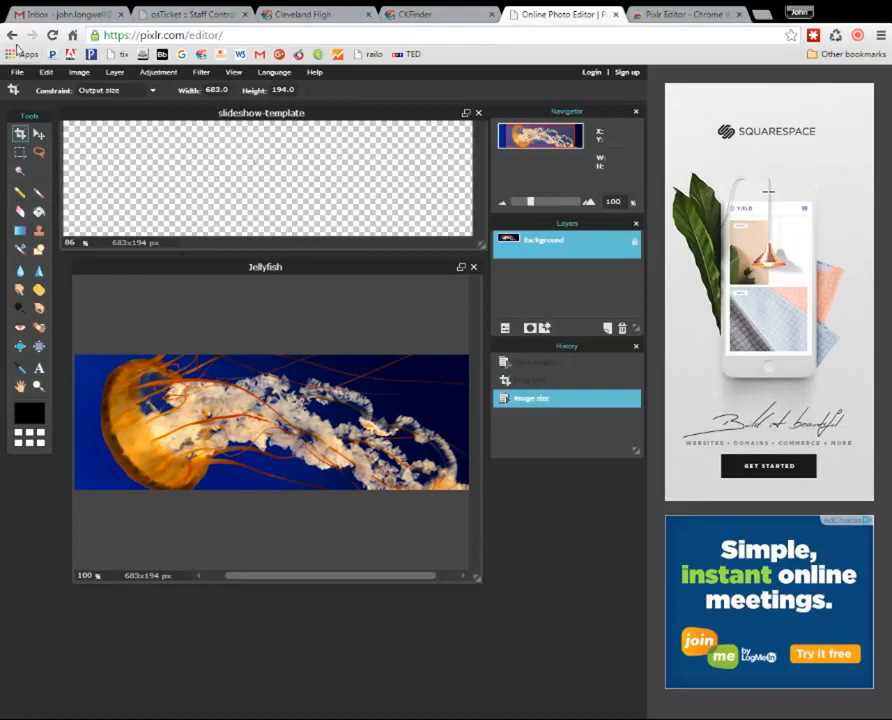
left_click(18, 73)
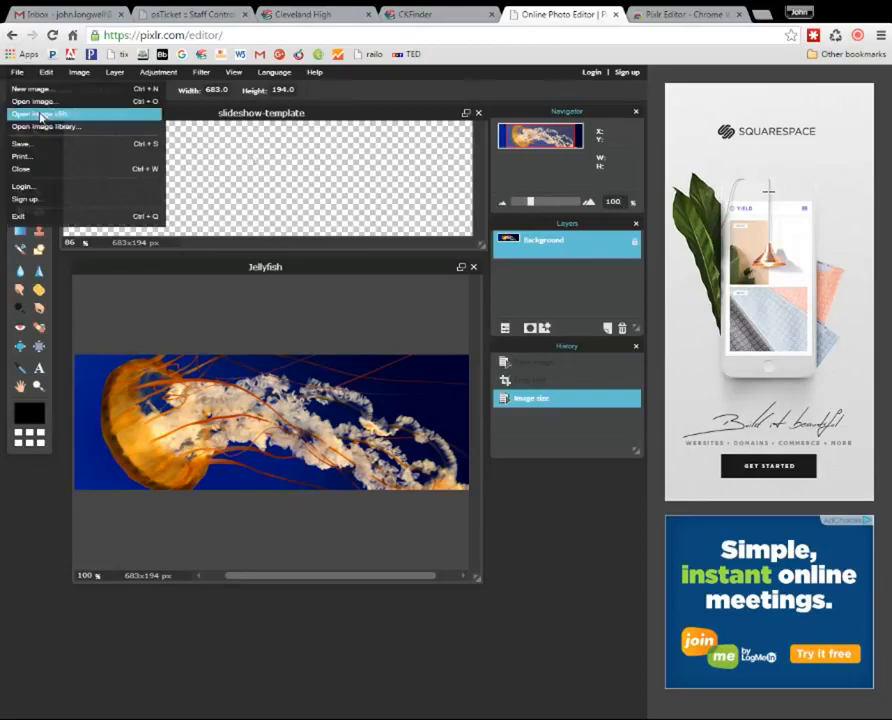
left_click(22, 144)
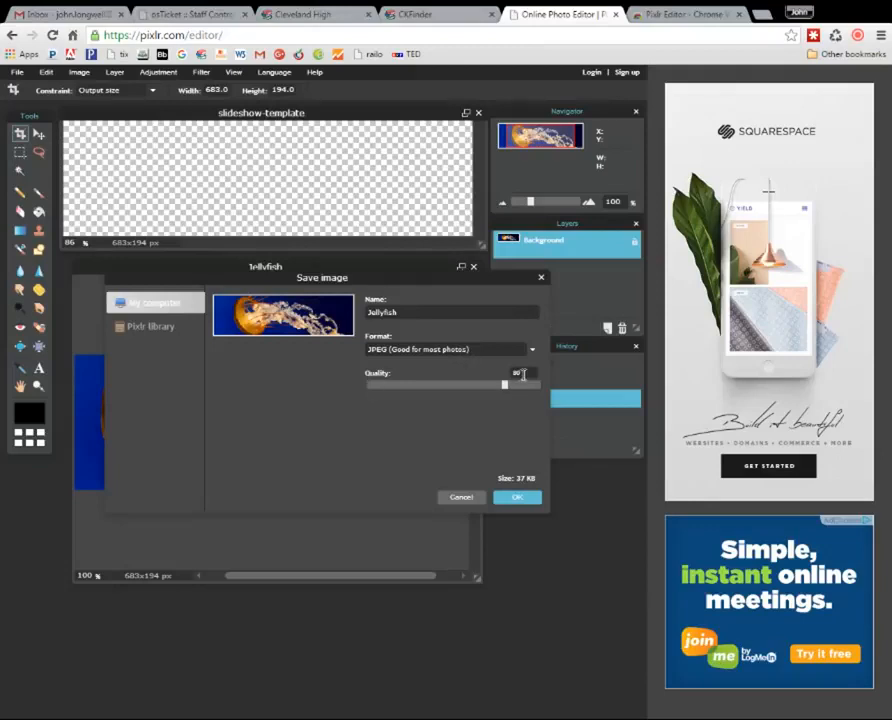
left_click(518, 498)
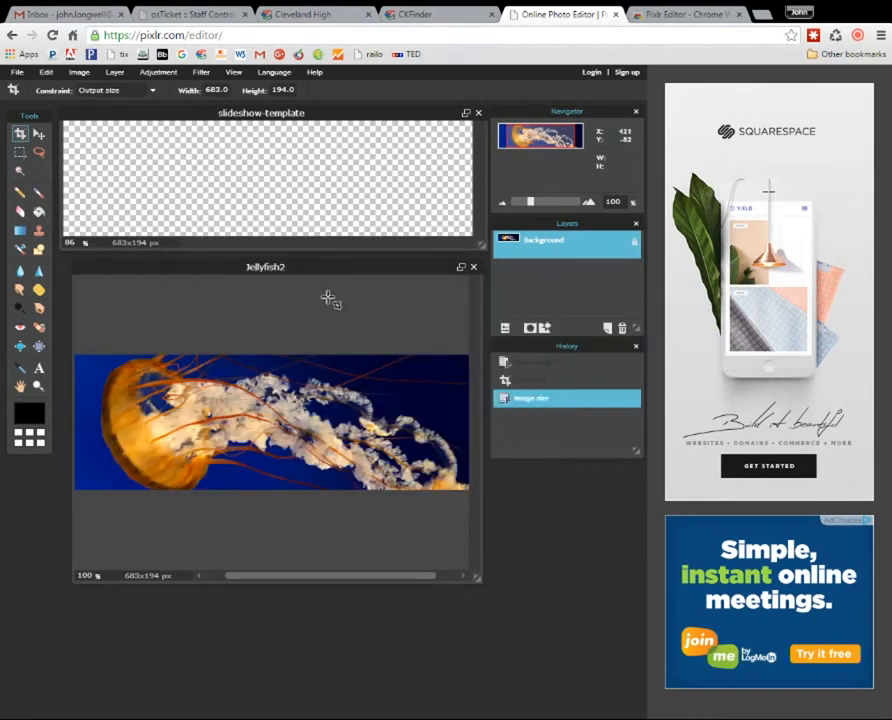
left_click(474, 268)
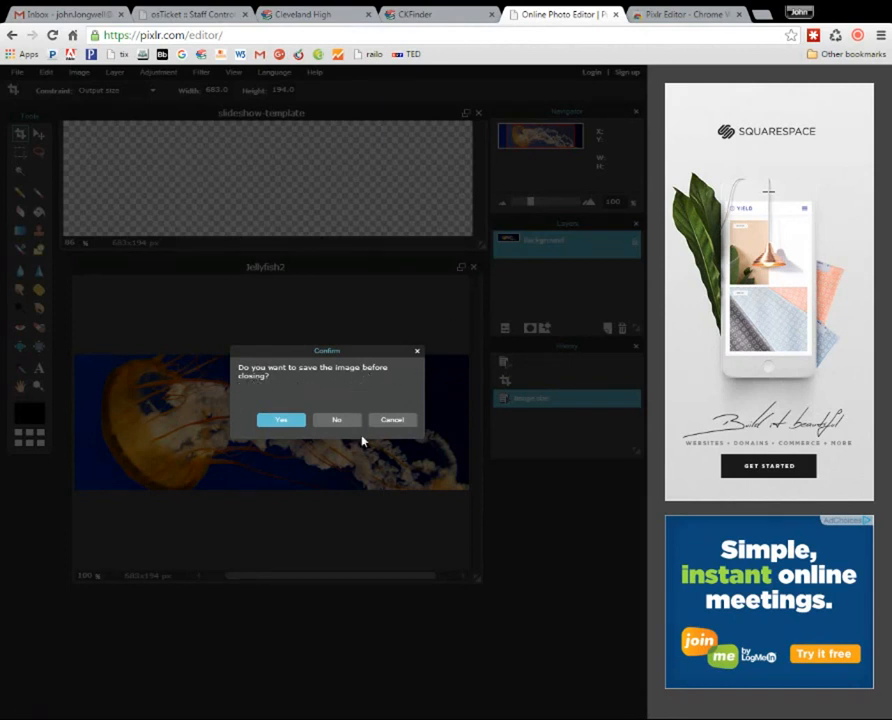
left_click(338, 421)
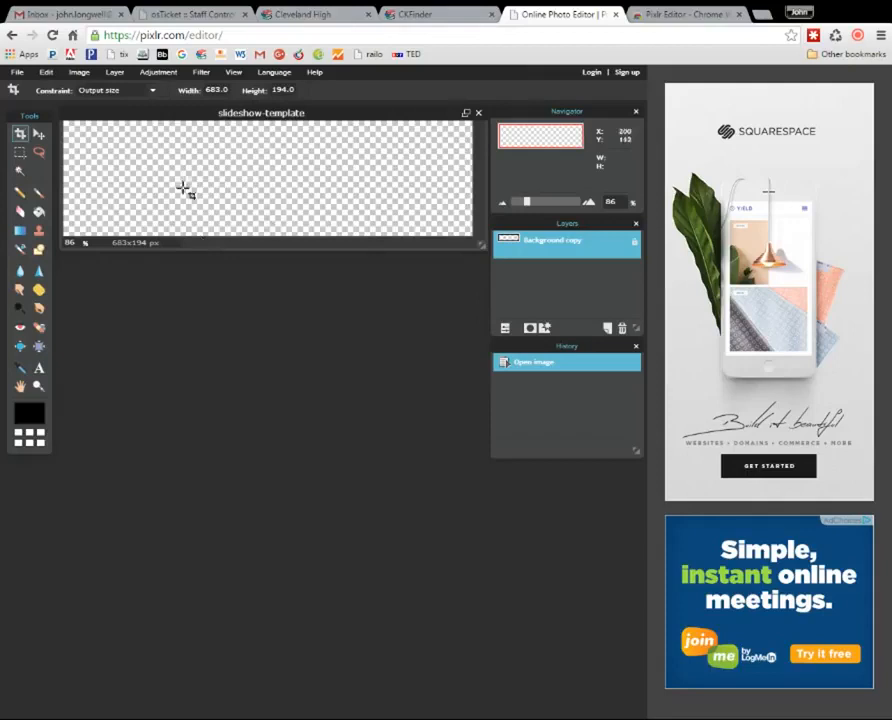
- Open the Desert image below the slideshow-template window and copy its background layer into the template with the Move tool
left_click(16, 75)
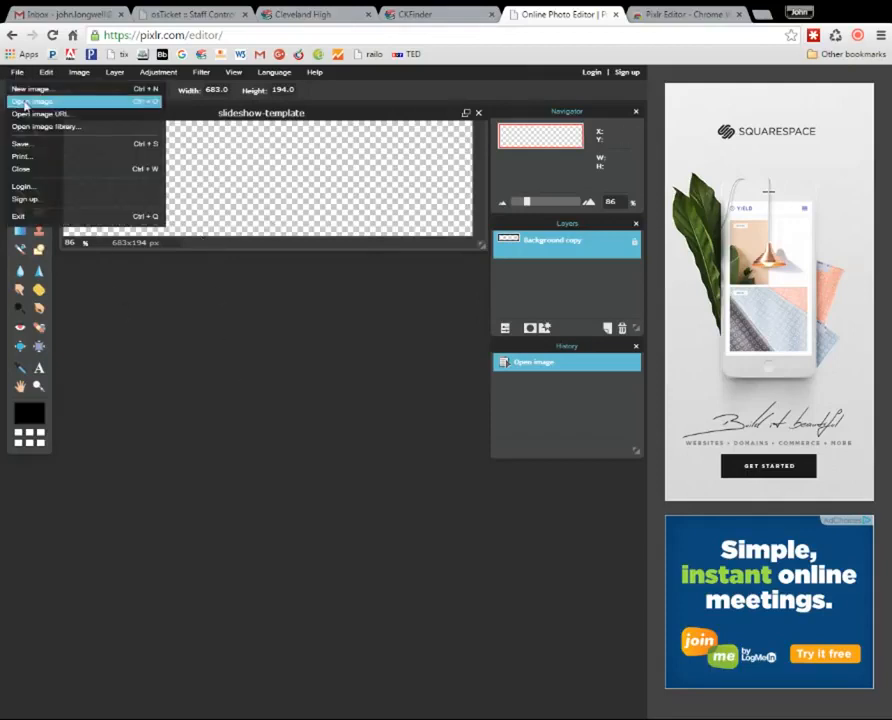
left_click(26, 102)
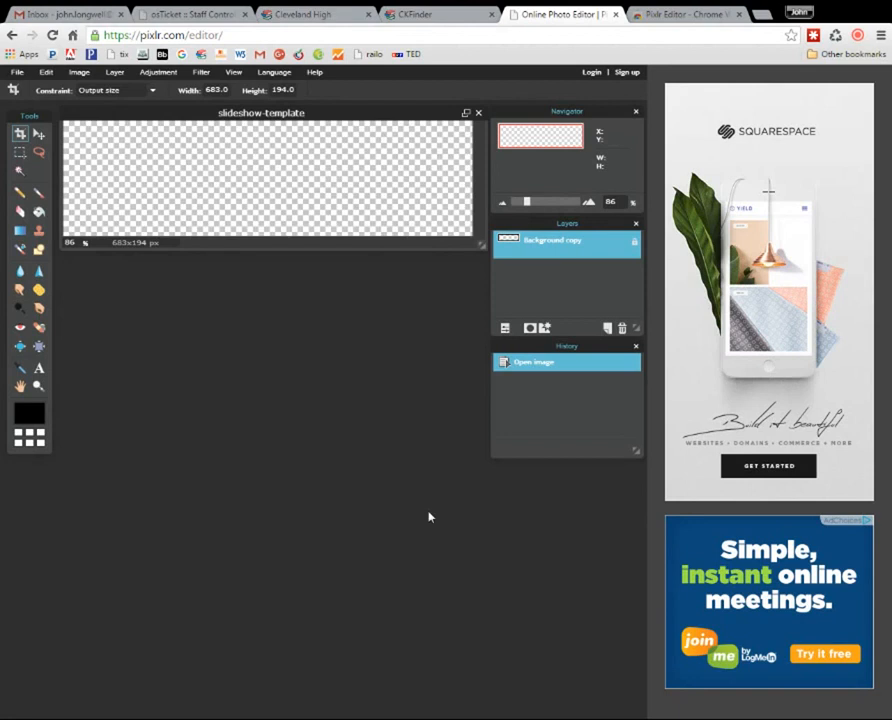
left_click_drag(344, 135, 334, 281)
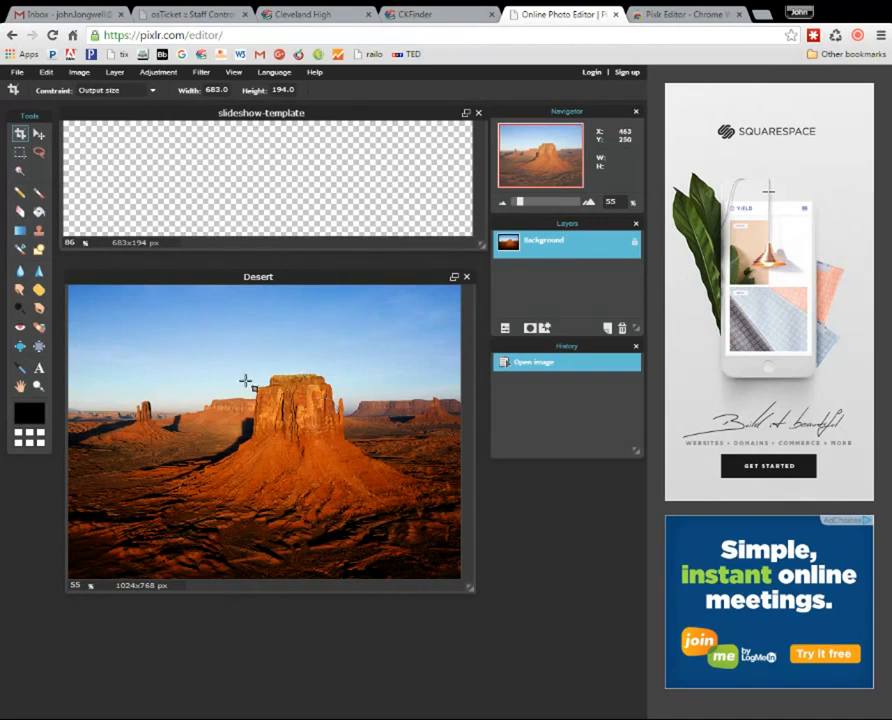
left_click(40, 134)
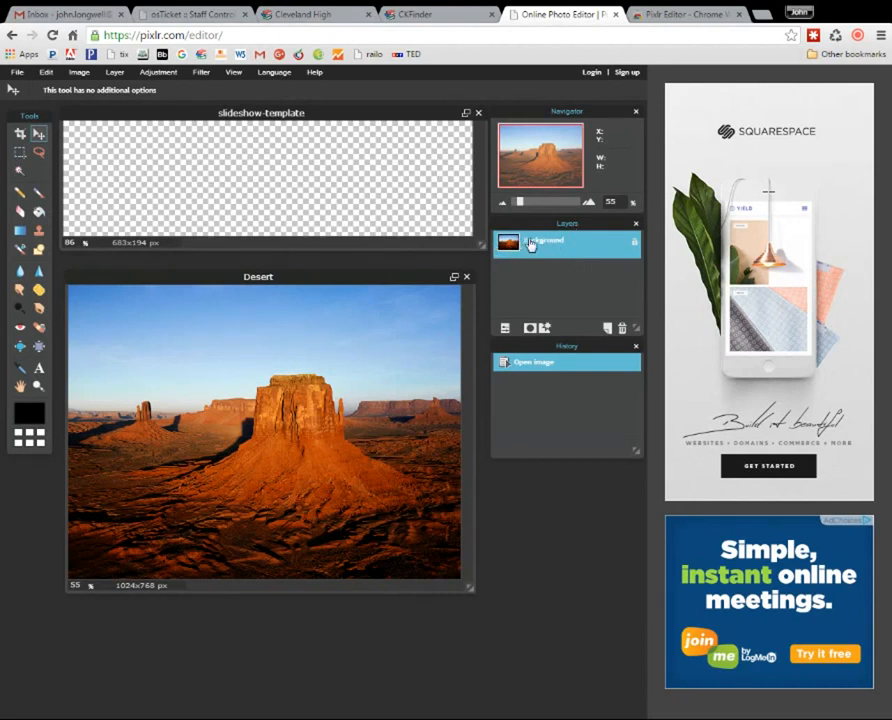
left_click_drag(508, 246, 233, 190)
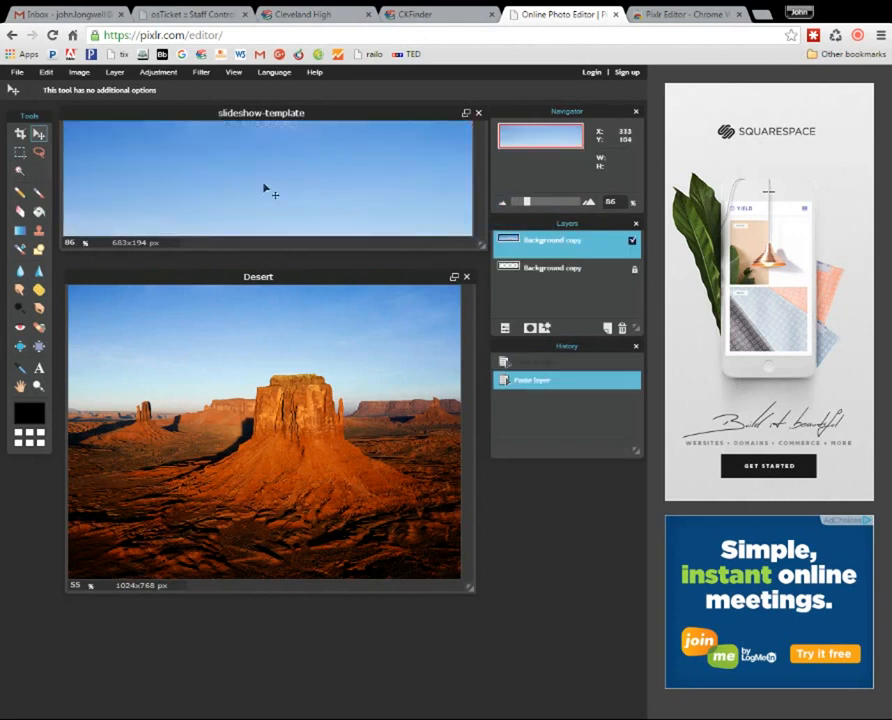
- Close the Desert image and move its layer upward in the slideshow template until the buttes and horizon fill the frame
left_click(467, 278)
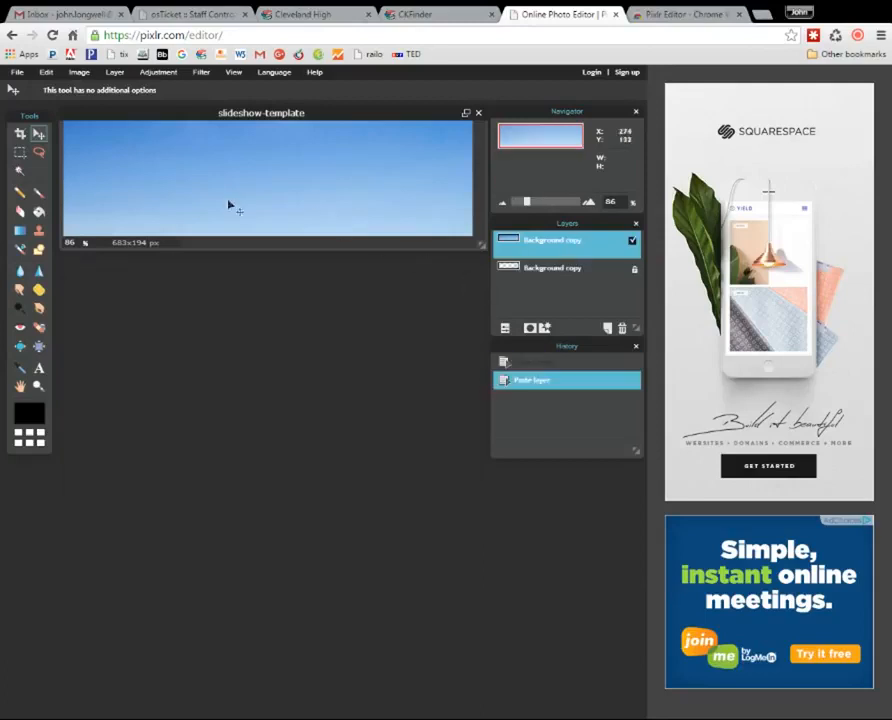
left_click_drag(255, 212, 256, 147)
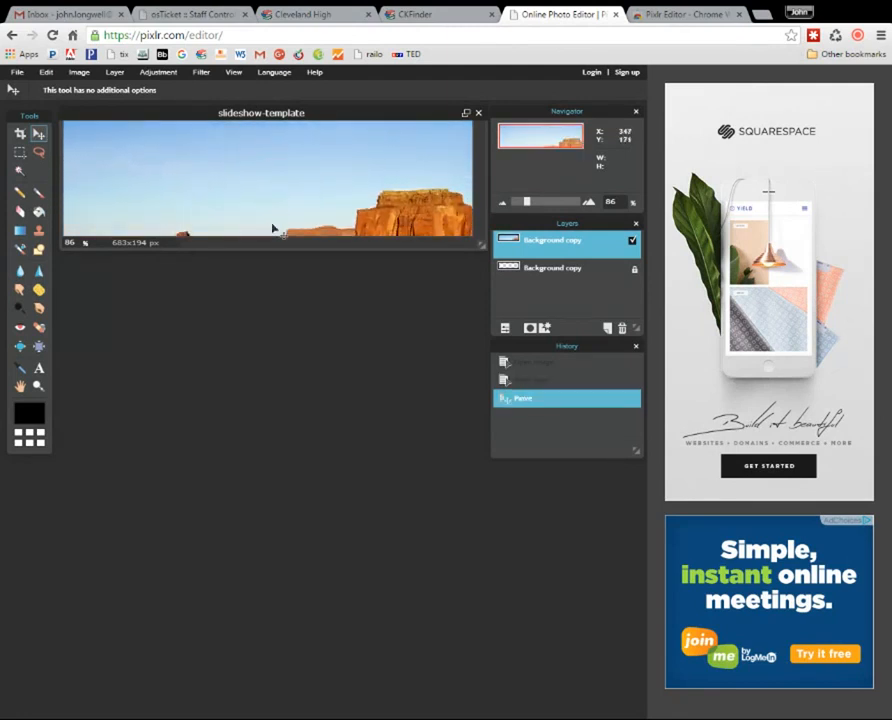
left_click_drag(272, 225, 268, 183)
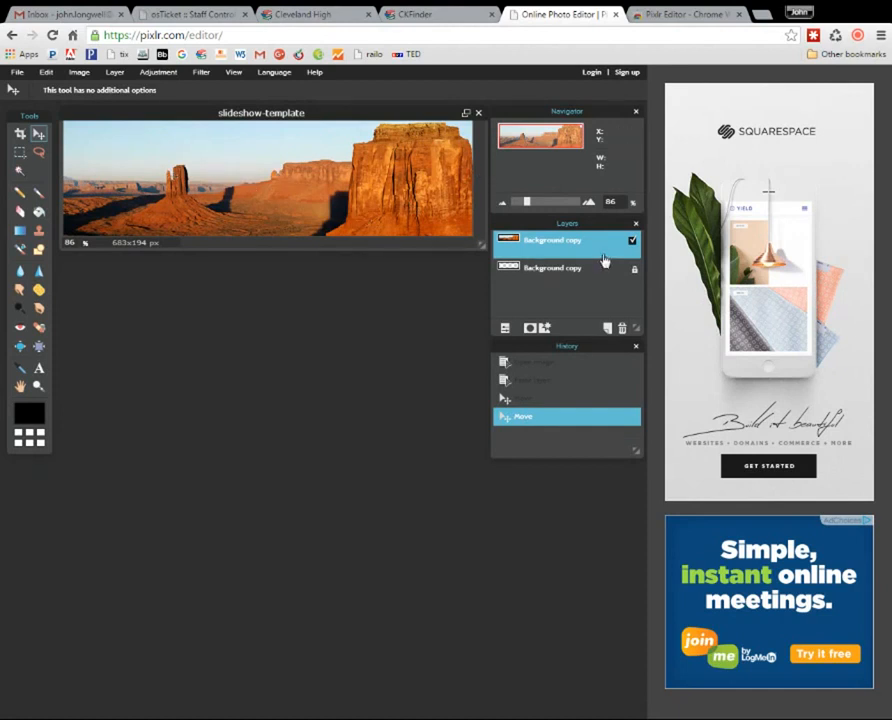
- Toggle the desert layer's visibility in the slideshow template and leave the layer hidden
left_click(632, 243)
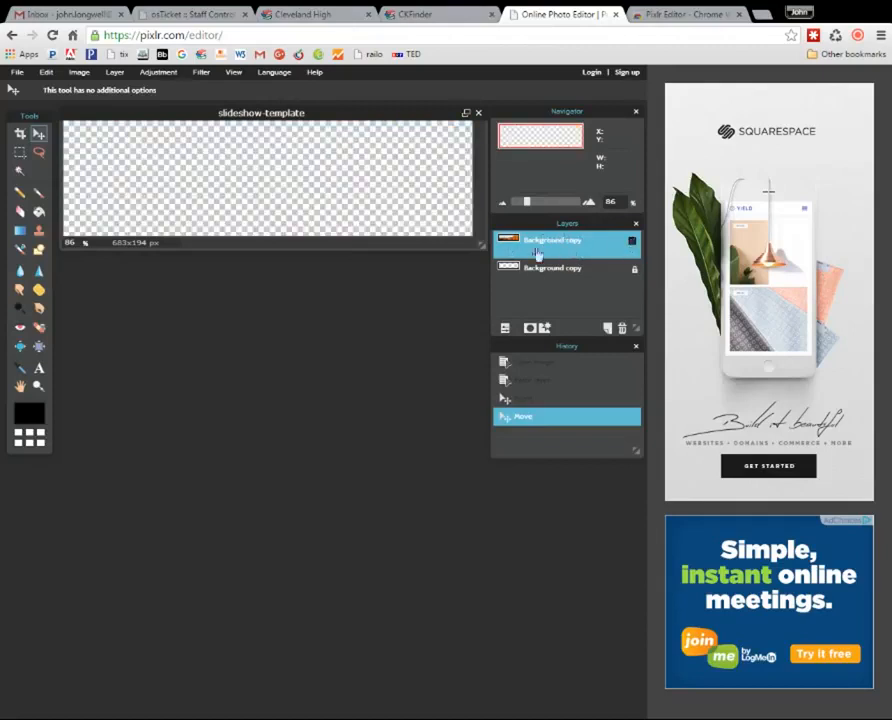
left_click(632, 243)
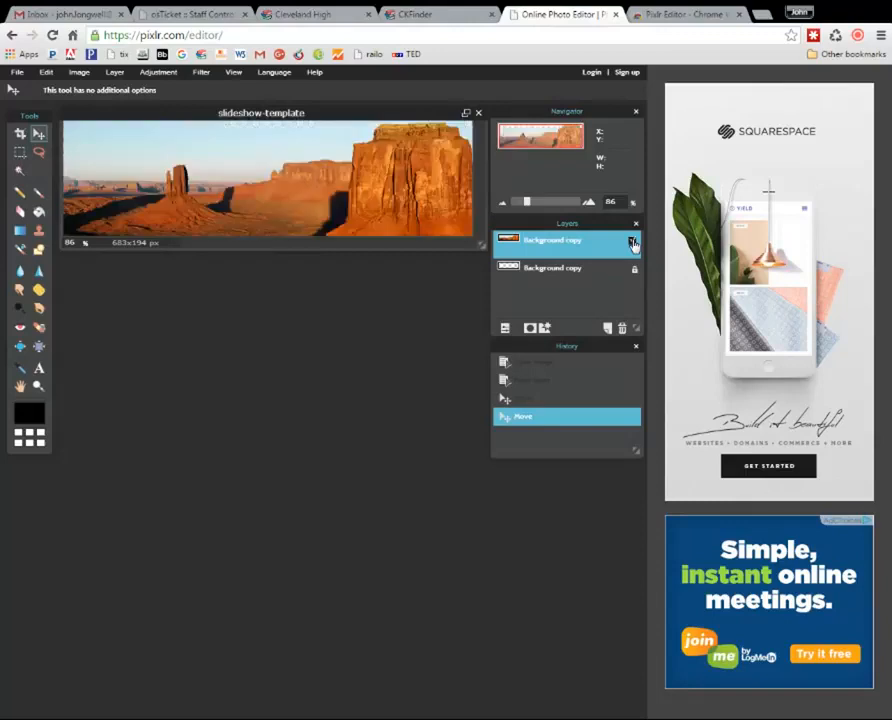
left_click(632, 243)
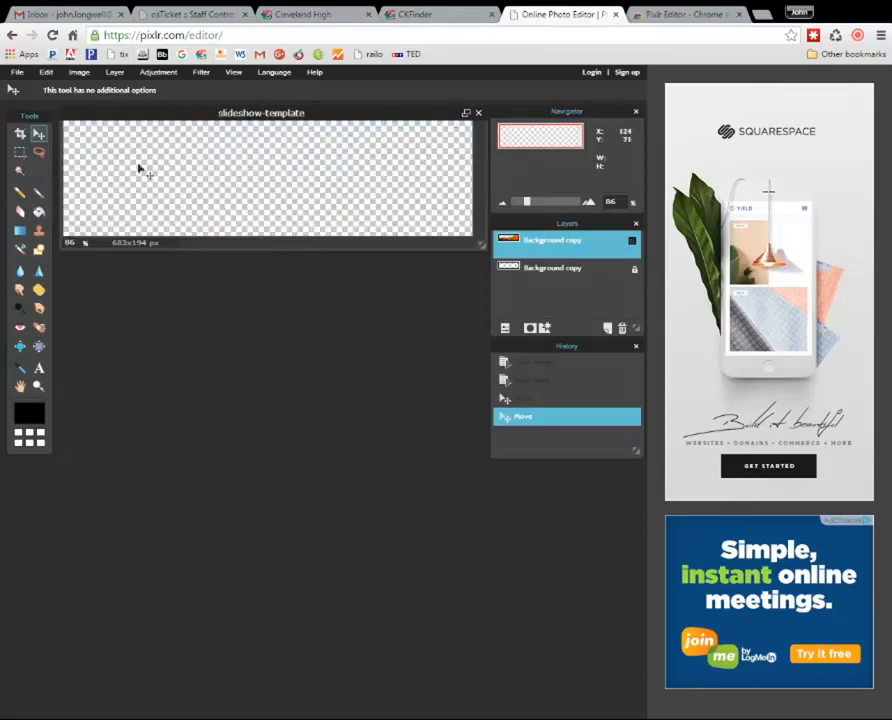
- Open the Impact Mentoring Logo image, copy its layer to the right end of the slideshow template, and close the logo image
left_click(15, 76)
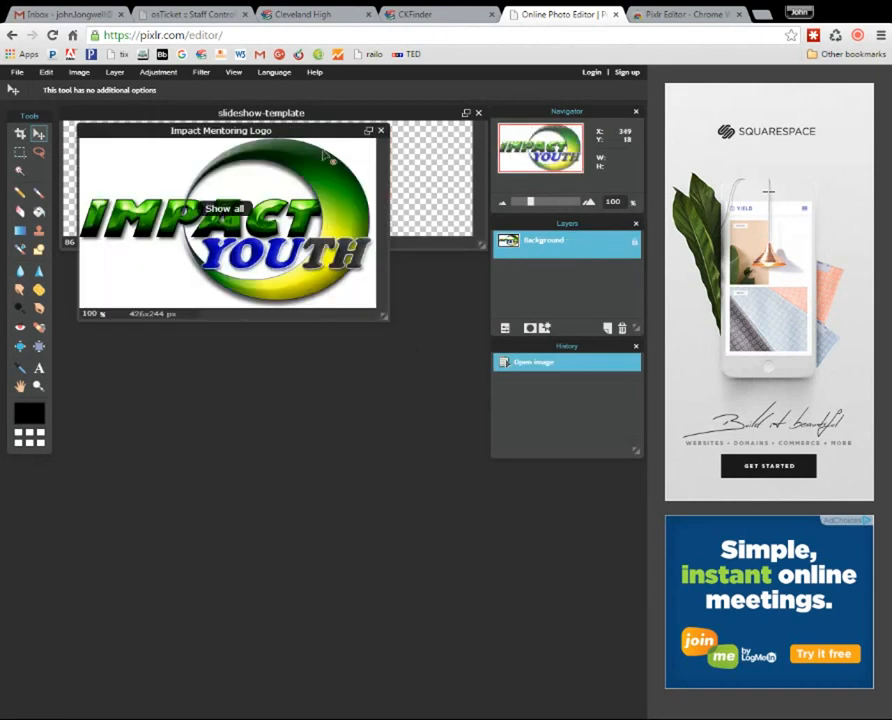
left_click_drag(330, 135, 366, 294)
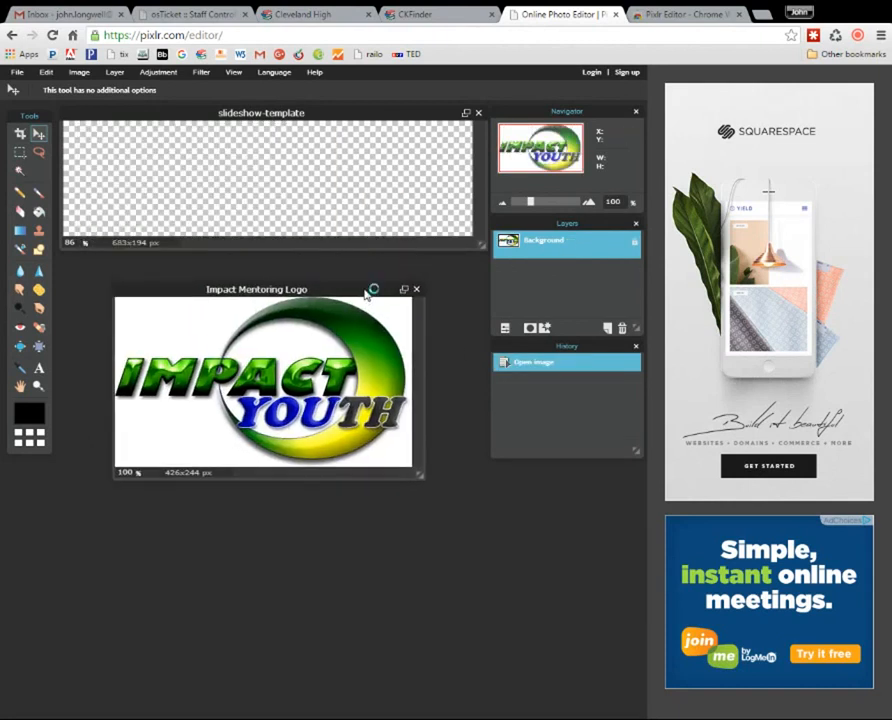
left_click_drag(510, 245, 263, 166)
left_click_drag(133, 162, 286, 158)
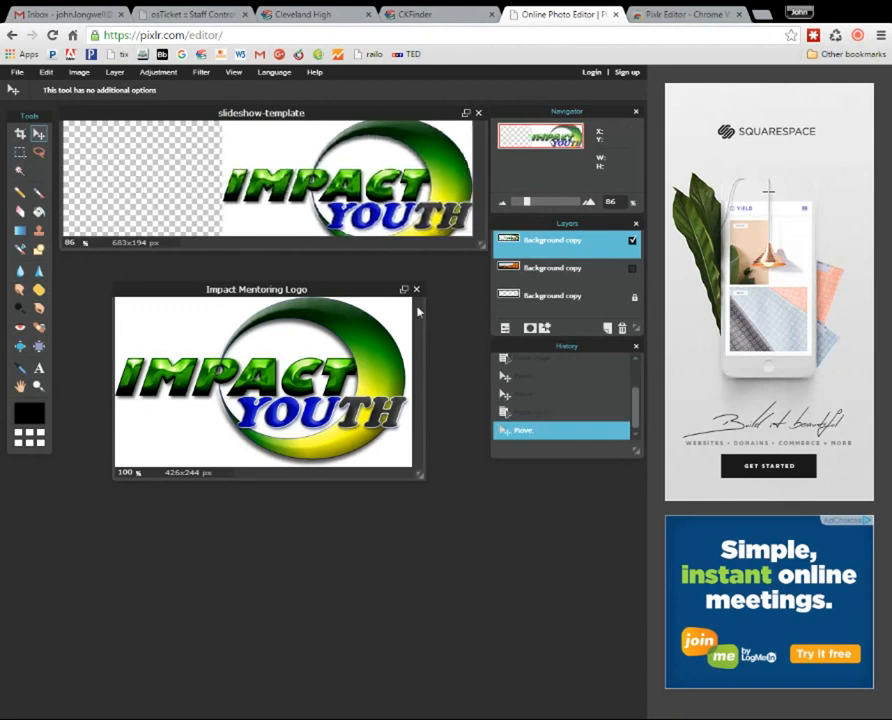
left_click(417, 290)
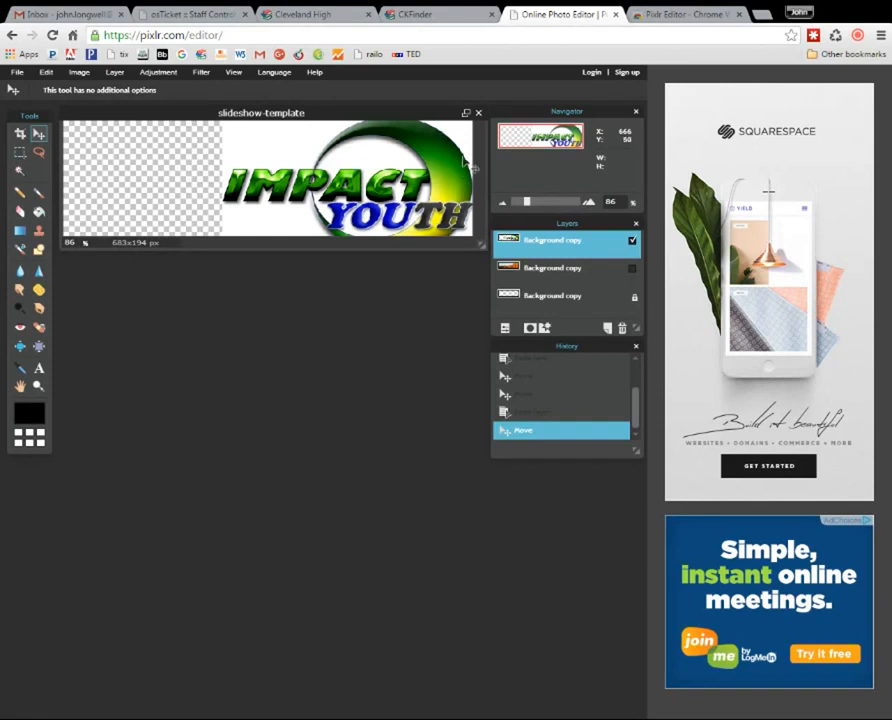
- Hide the logo layer, show the desert layer again, and save the image to the computer as a JPEG named Desert2
left_click(633, 242)
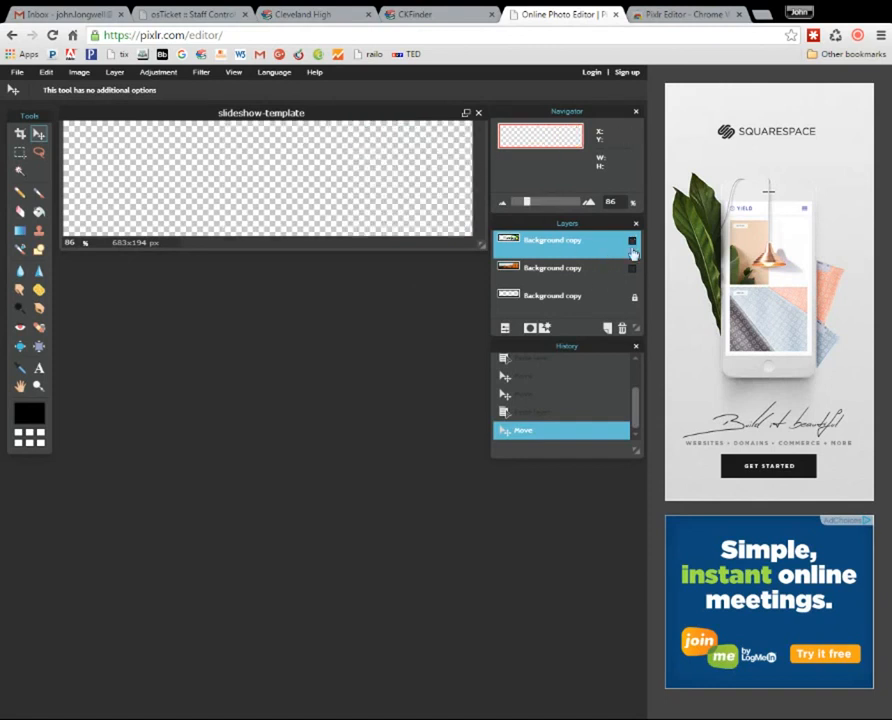
left_click(632, 268)
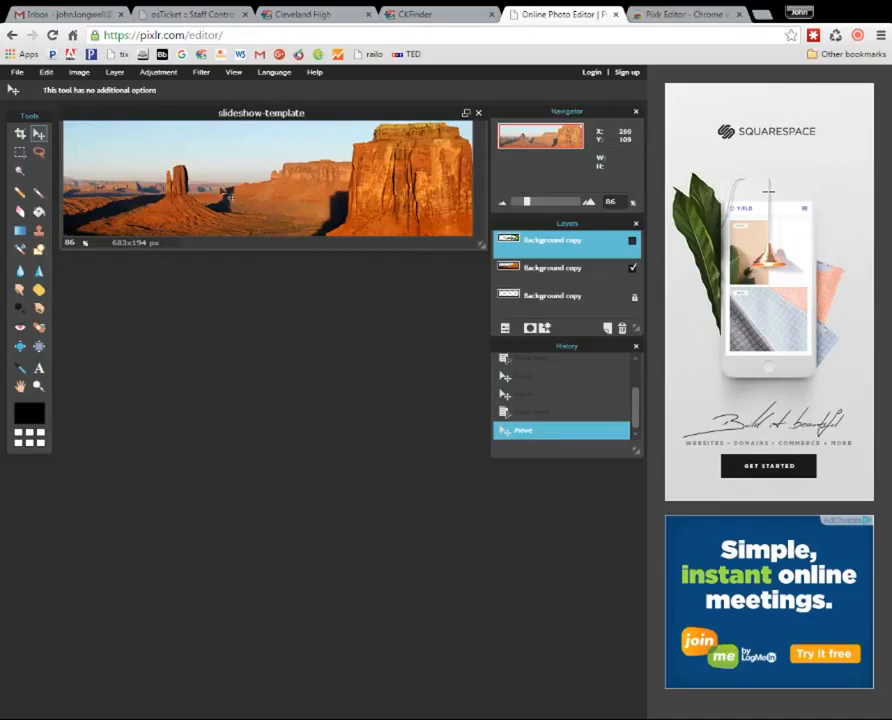
left_click(18, 73)
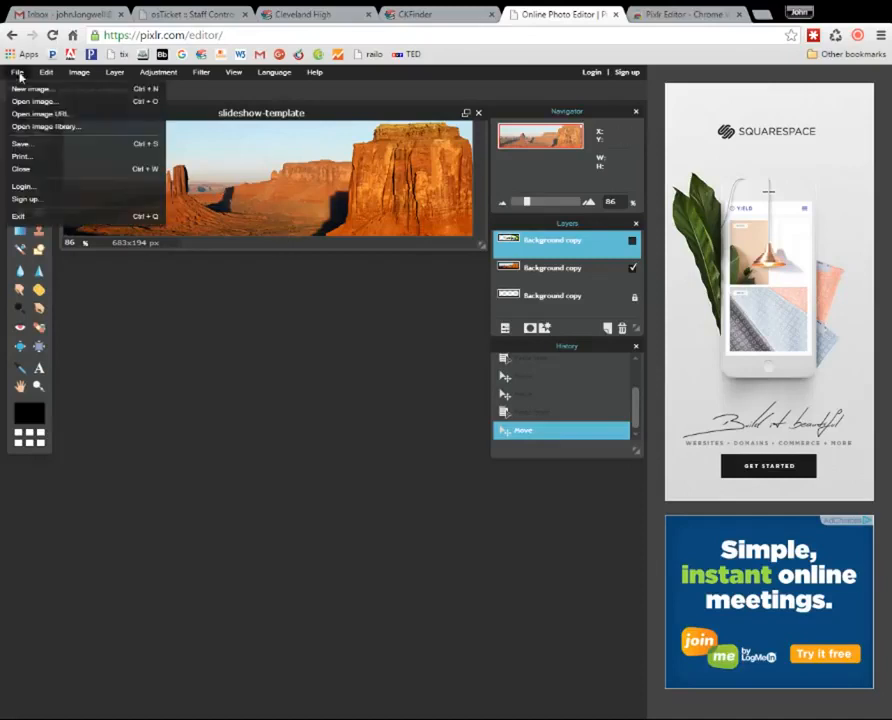
left_click(38, 149)
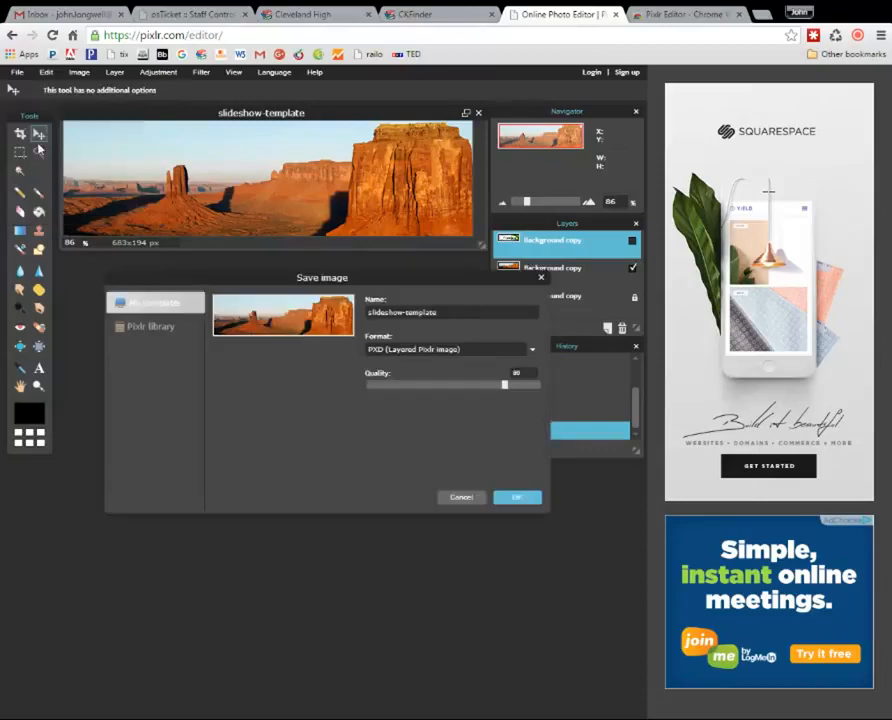
left_click(533, 350)
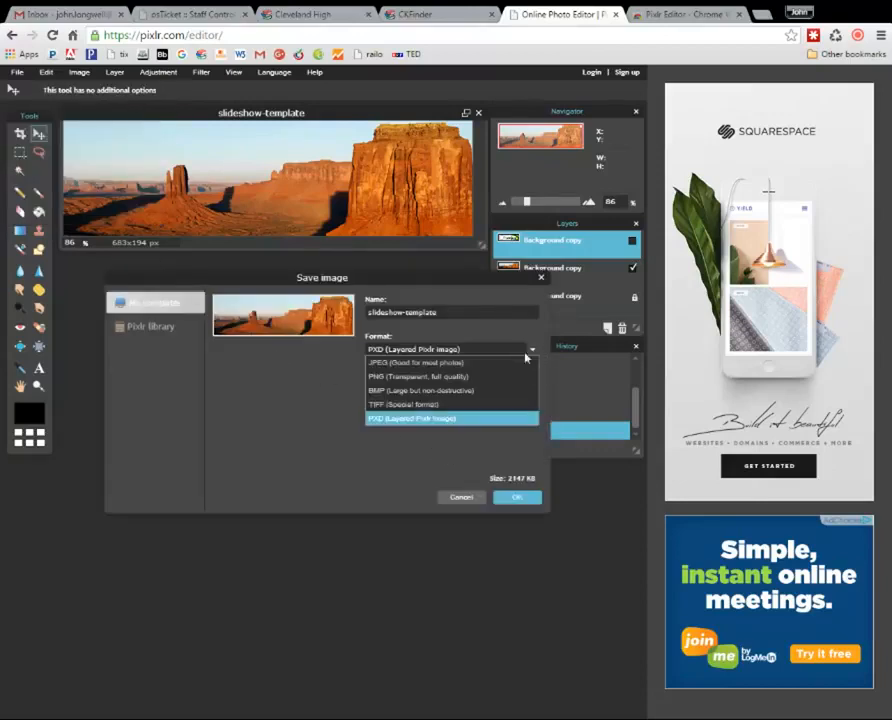
left_click(389, 363)
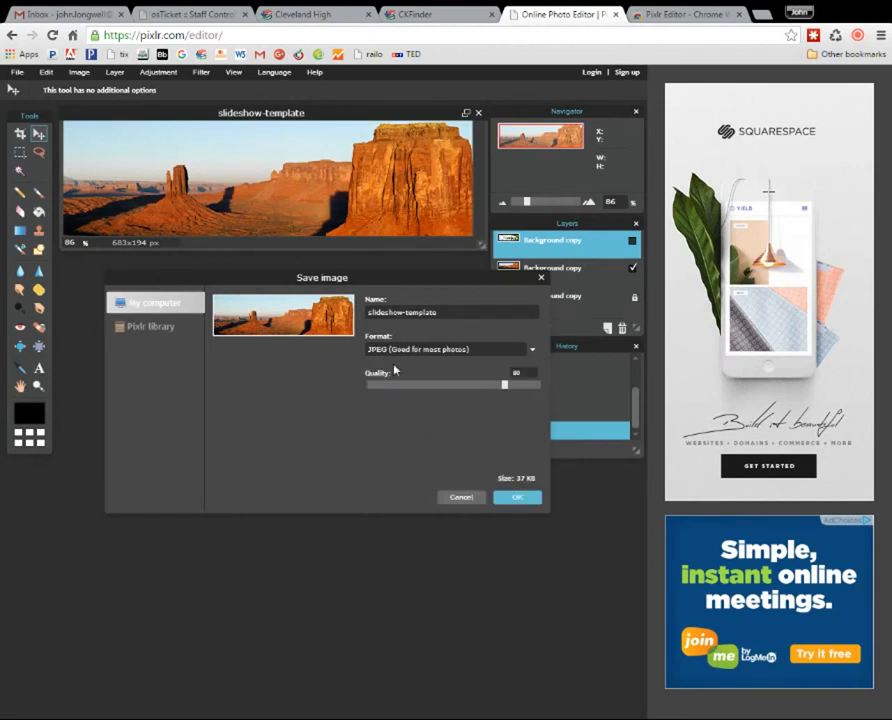
left_click(527, 502)
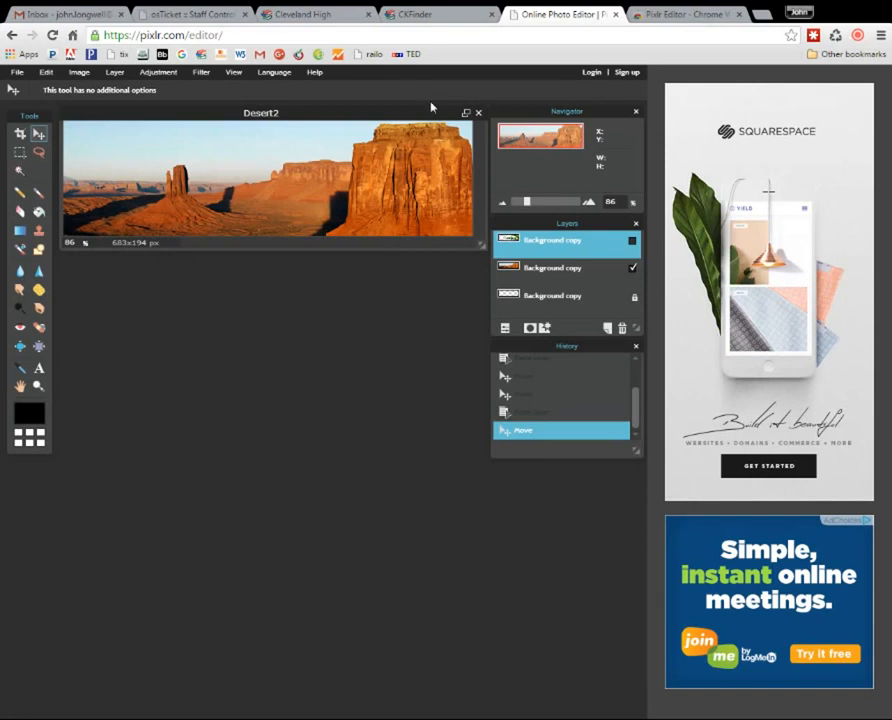
- Switch to CKFinder, close the image preview, and upload Desert2.jpg and Jellyfish2.jpg to the slideshow folder
left_click(424, 14)
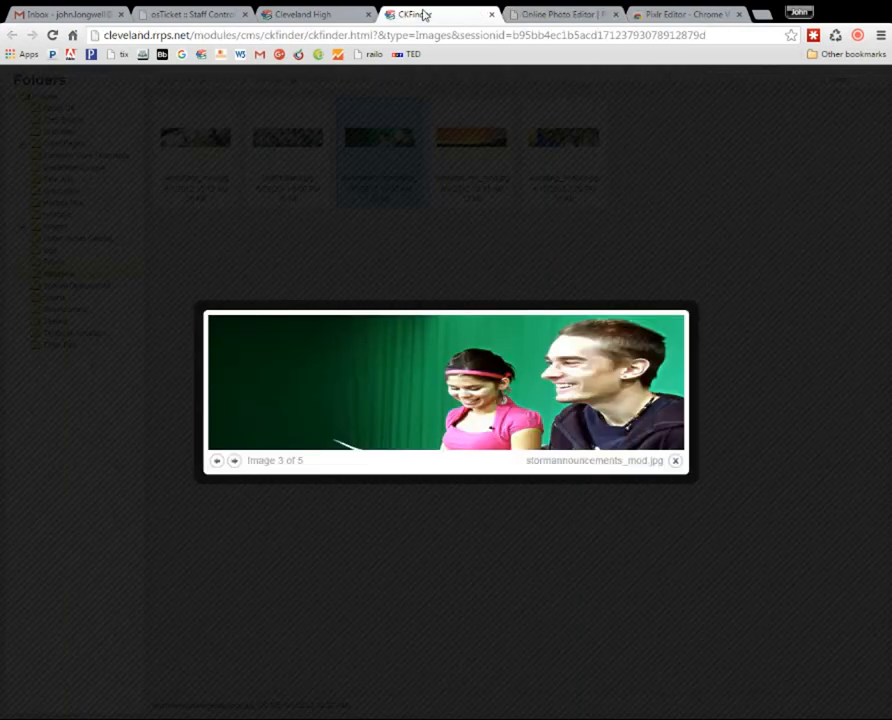
left_click(675, 461)
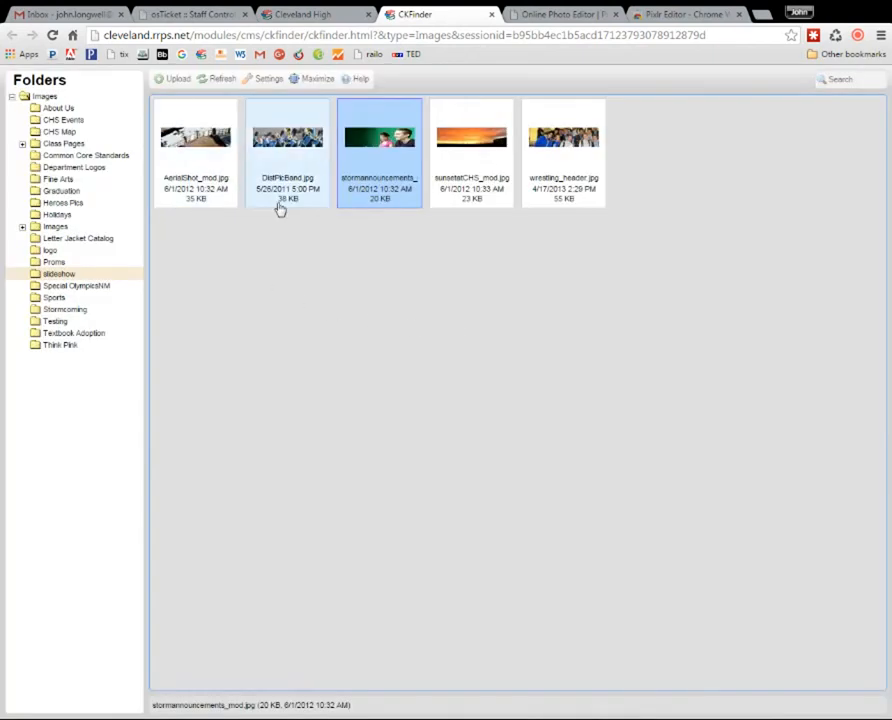
left_click(175, 80)
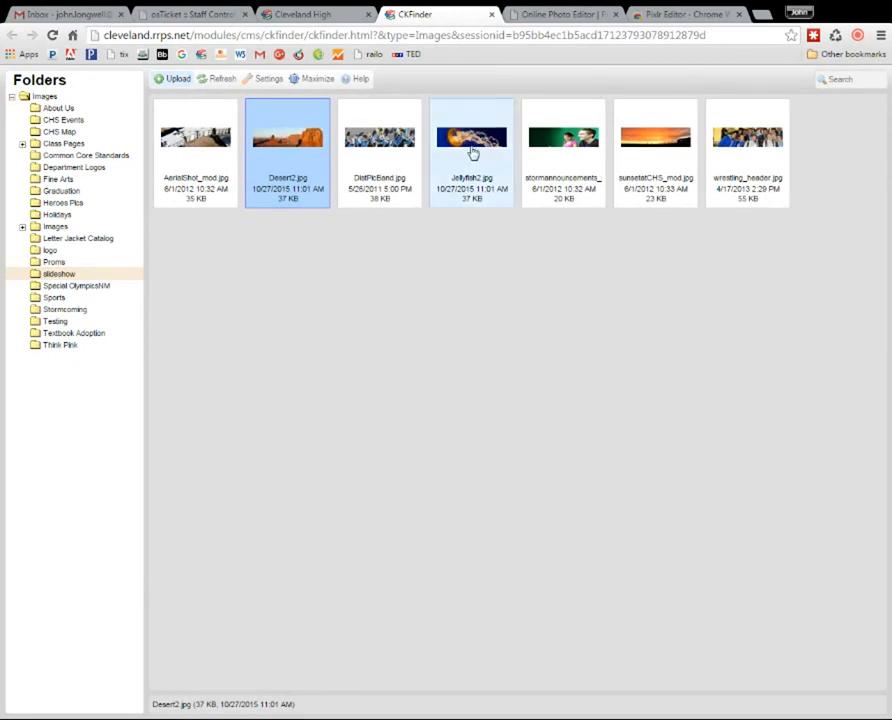
- Switch to the Cleveland High website administration page and reload it
left_click(300, 15)
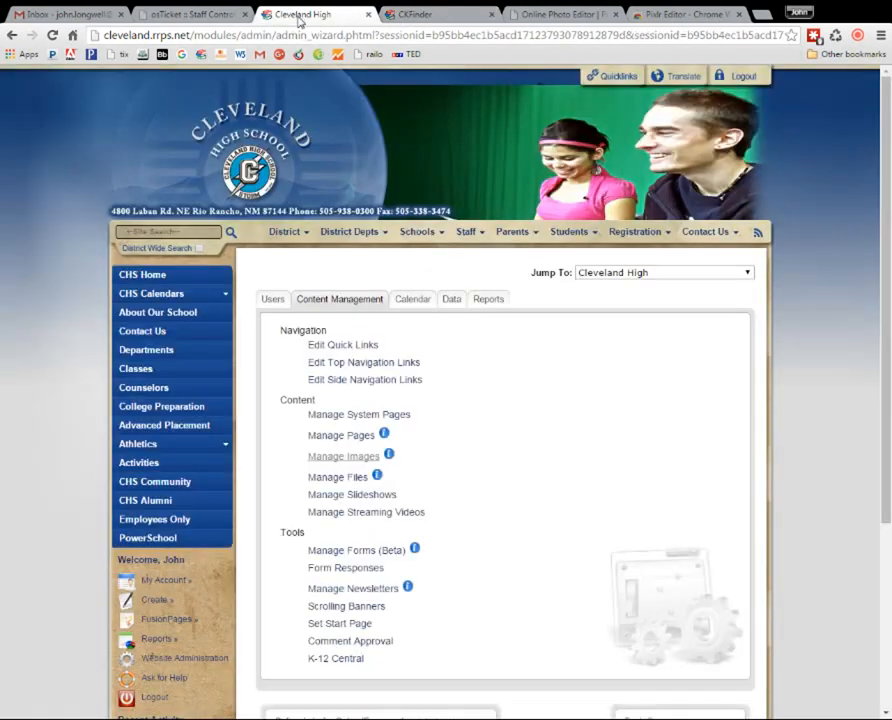
left_click(53, 36)
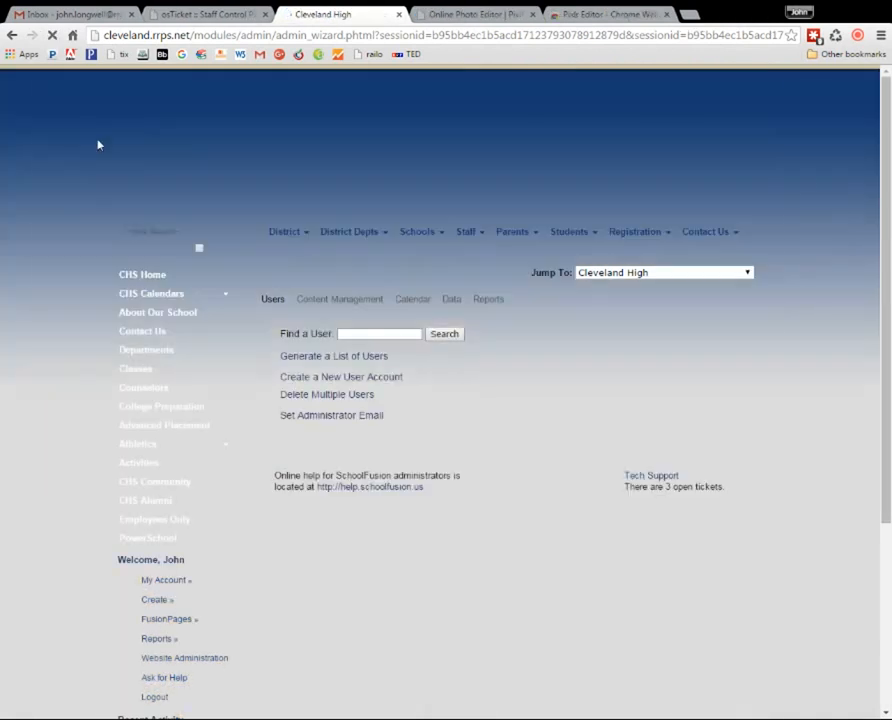